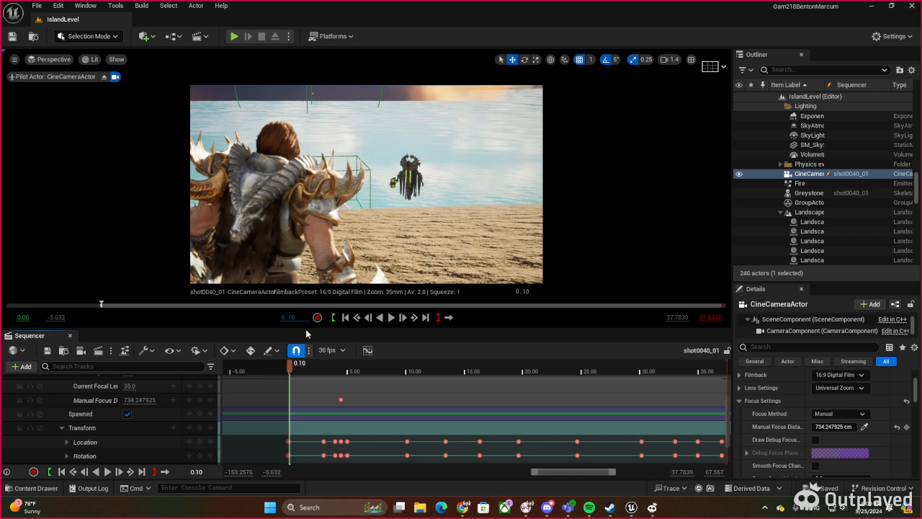
# Step: Review the CineCameraActor's aperture, focal length, manual focus distance and transform keyframes in the shot0040_01 sequence
pyautogui.scroll(3, 153, 414)
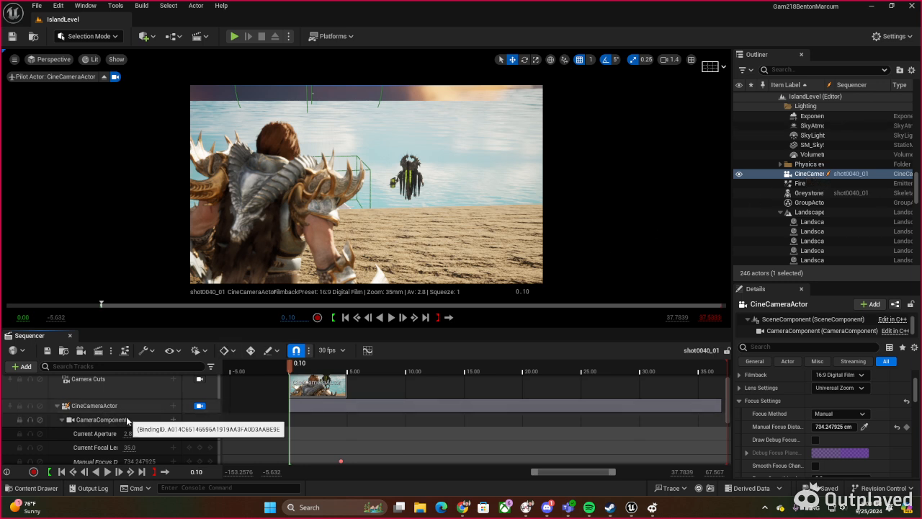
pyautogui.scroll(-3, 116, 418)
pyautogui.scroll(1, 126, 415)
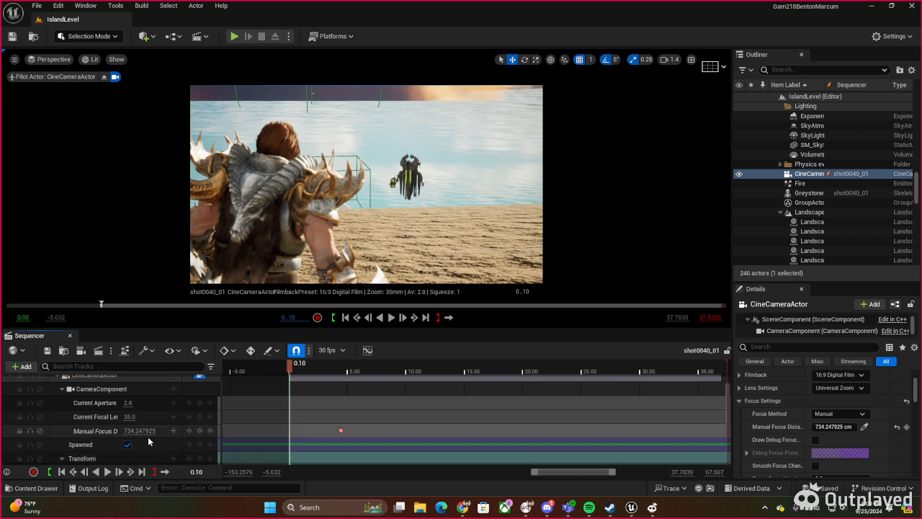
pyautogui.scroll(-1, 148, 436)
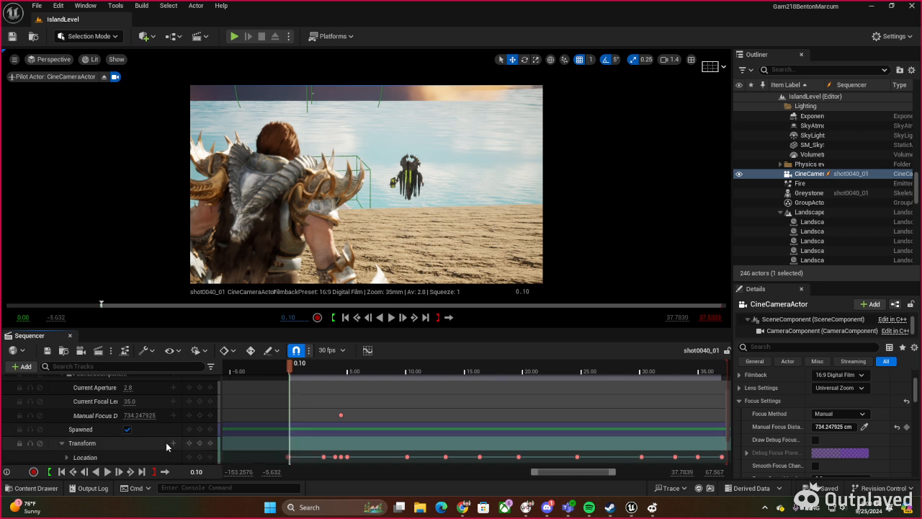
pyautogui.scroll(-3, 165, 443)
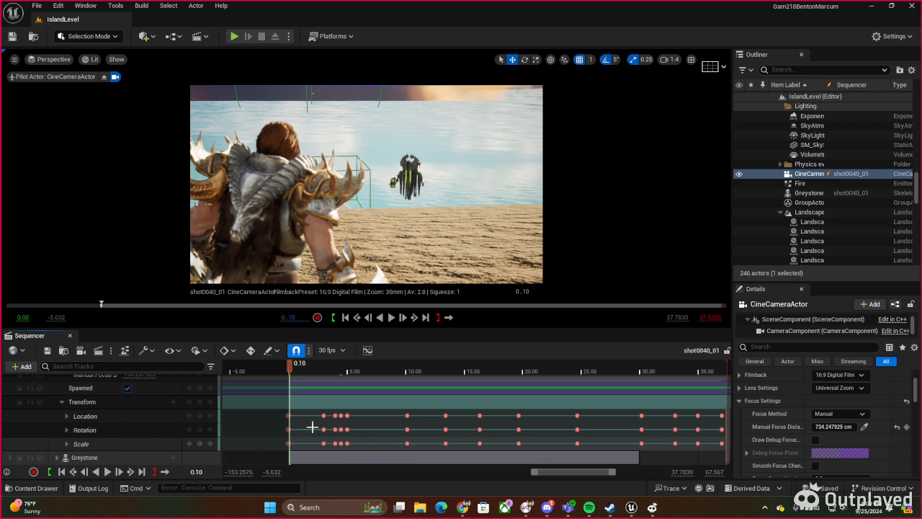
pyautogui.scroll(1, 371, 445)
pyautogui.scroll(-1, 399, 452)
pyautogui.scroll(1, 399, 452)
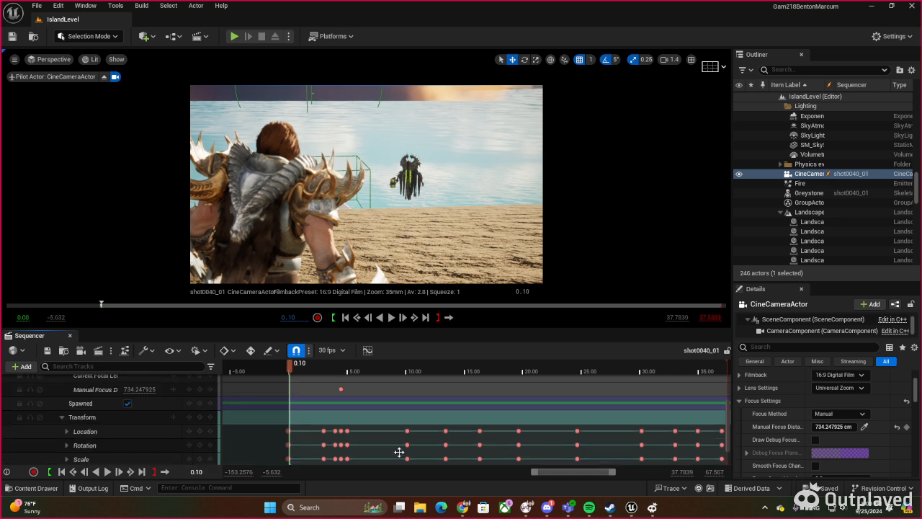
pyautogui.scroll(-1, 399, 453)
# Step: Expand the Greystone track and review its Jog_Downhill_Fwd and Idle animation sections and transform keys
pyautogui.click(56, 458)
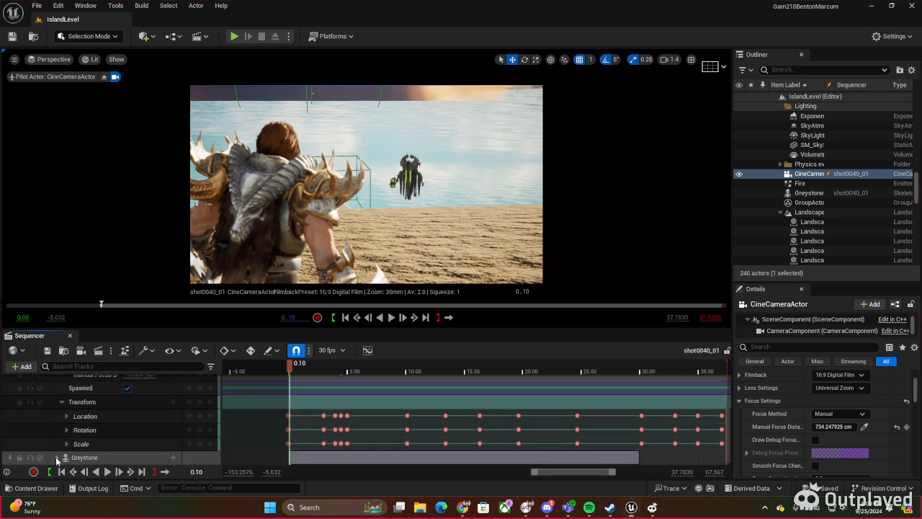
pyautogui.scroll(-6, 399, 401)
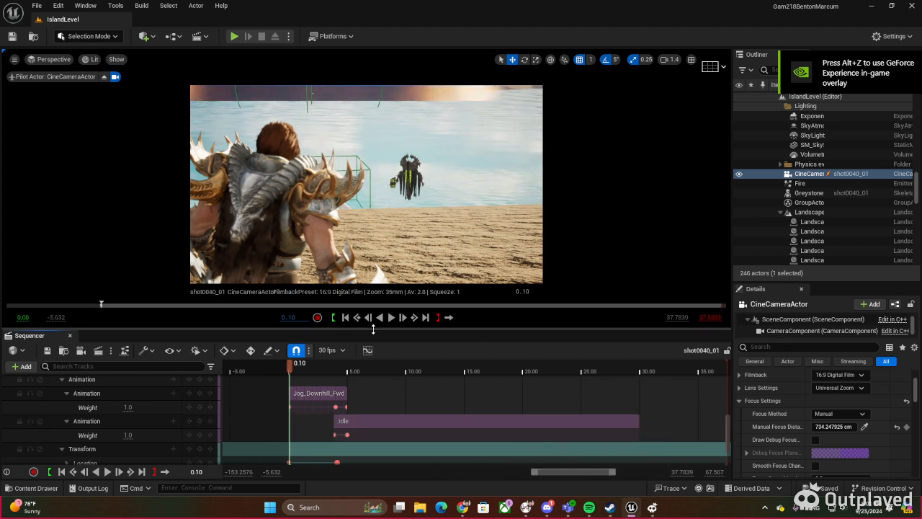
pyautogui.scroll(-4, 374, 438)
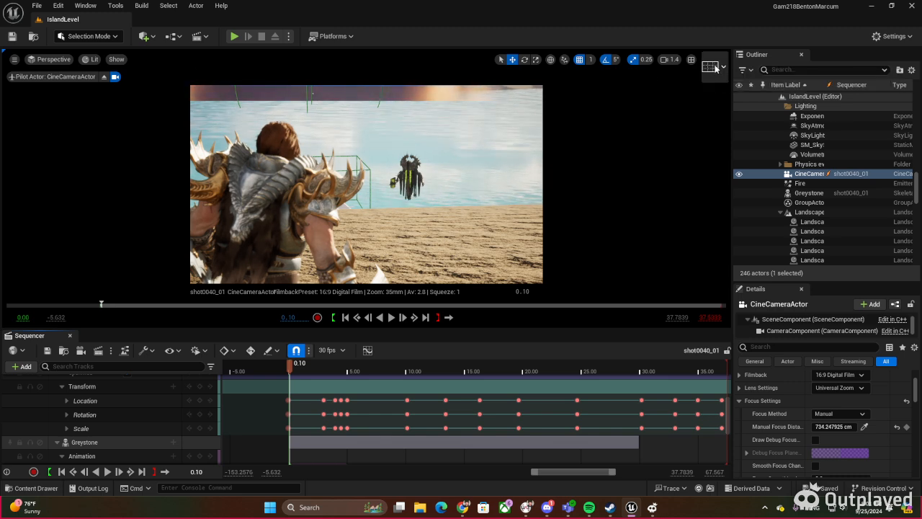
# Step: Enlarge the viewport, play the shot0040_01 sequence through to its end, and bring the sequence tracks back into view
pyautogui.scroll(3, 731, 100)
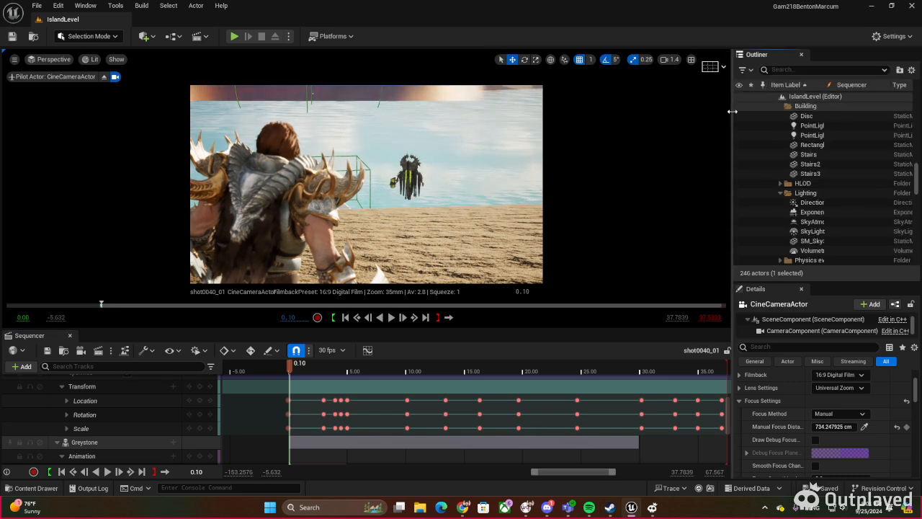
pyautogui.moveTo(732, 111); pyautogui.dragTo(830, 109)
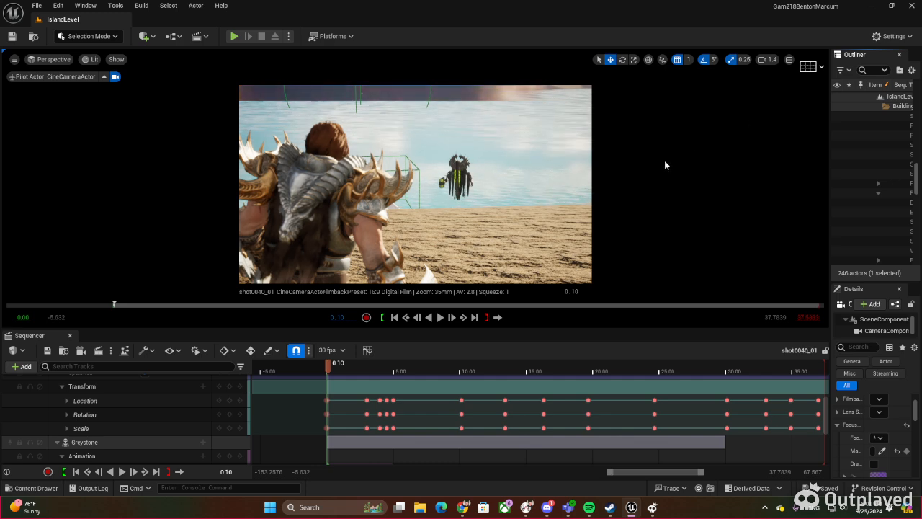
pyautogui.click(440, 317)
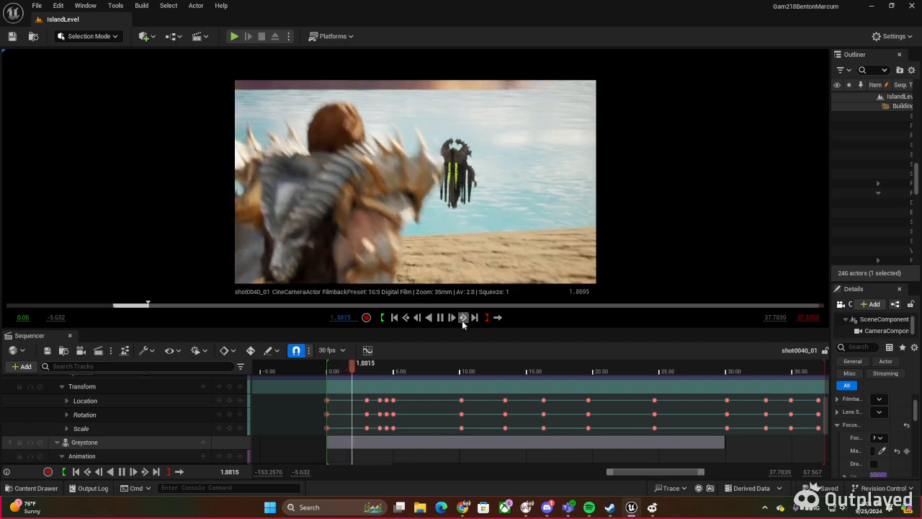
pyautogui.moveTo(322, 329); pyautogui.dragTo(339, 452)
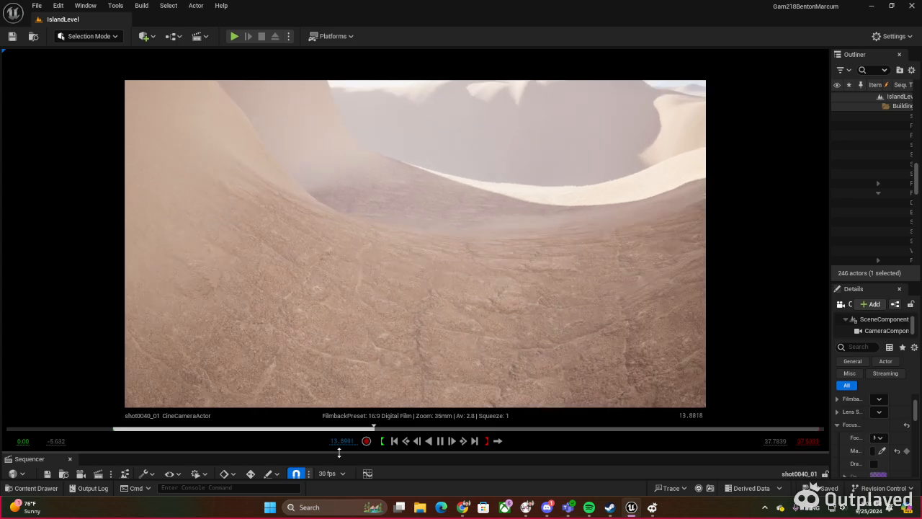
pyautogui.moveTo(339, 452); pyautogui.dragTo(338, 454)
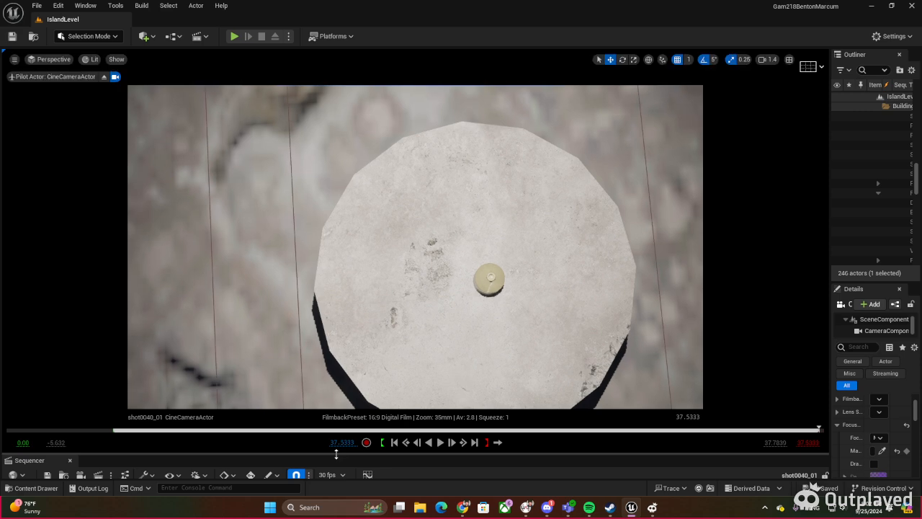
pyautogui.moveTo(336, 452); pyautogui.dragTo(419, 356)
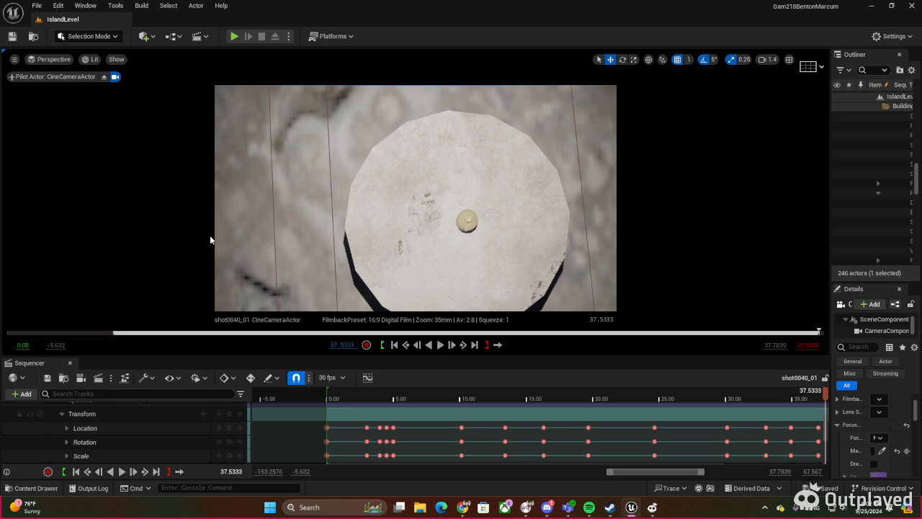
# Step: Widen the Outliner, select the CineCameraActor and stop piloting it
pyautogui.click(79, 36)
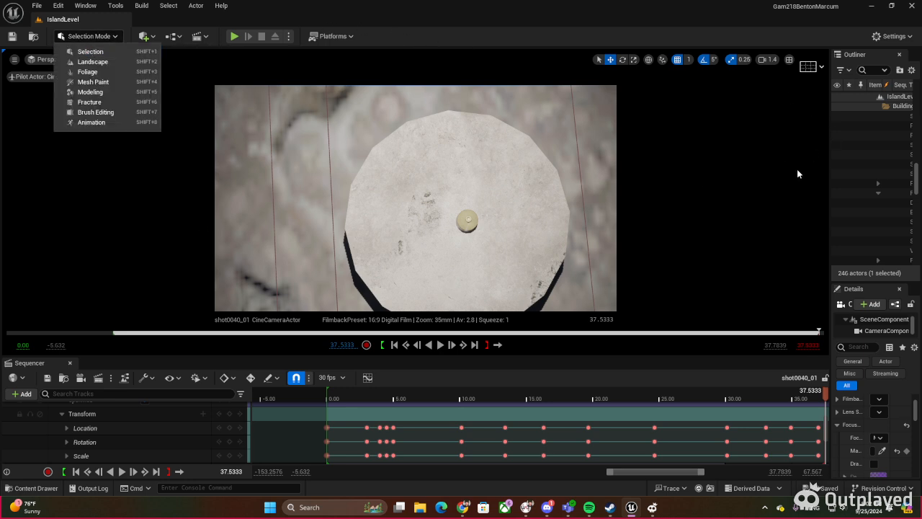
pyautogui.moveTo(829, 209); pyautogui.dragTo(659, 218)
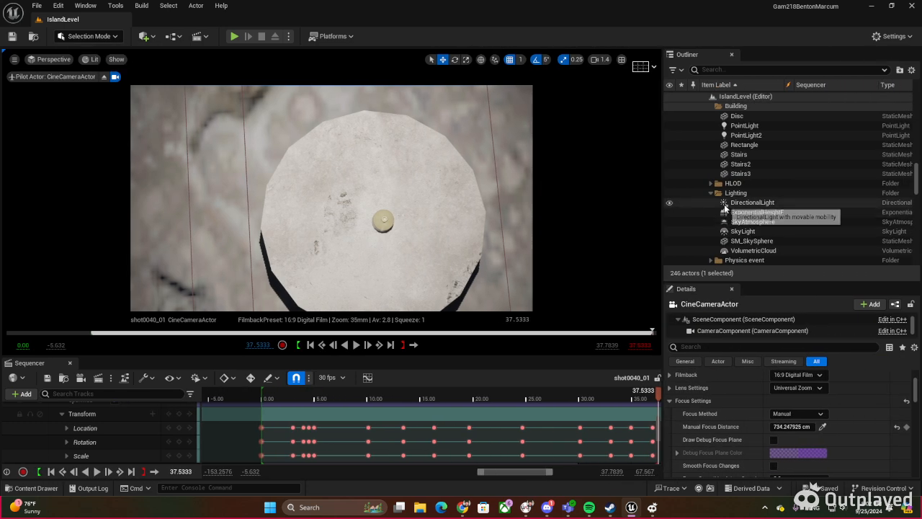
pyautogui.scroll(3, 123, 418)
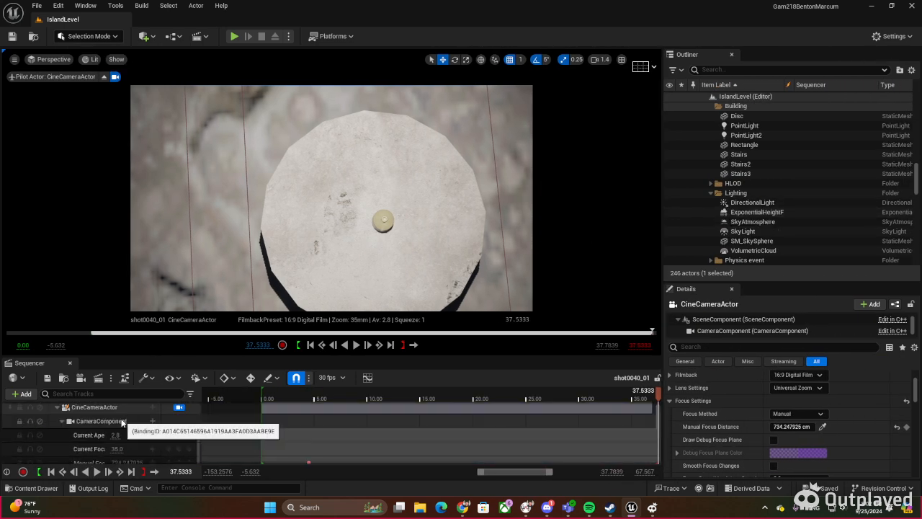
pyautogui.click(108, 408)
pyautogui.scroll(-3, 775, 205)
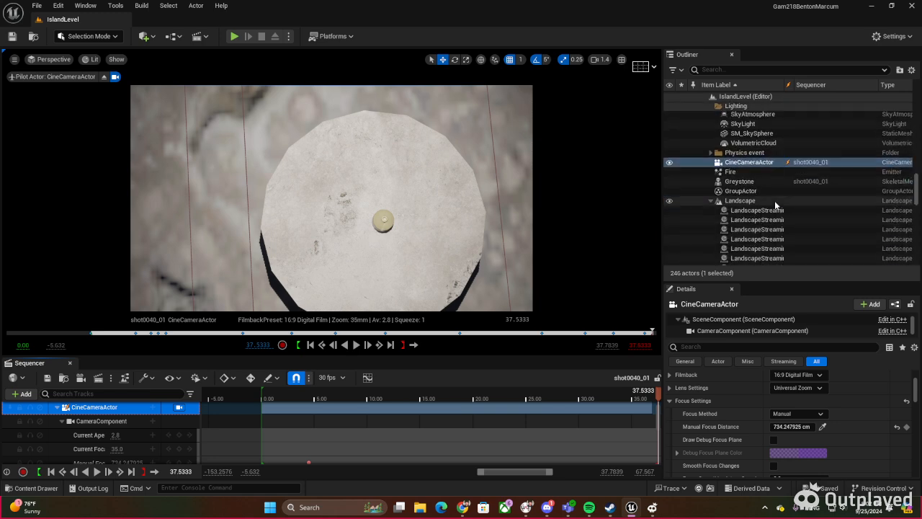
pyautogui.rightClick(747, 163)
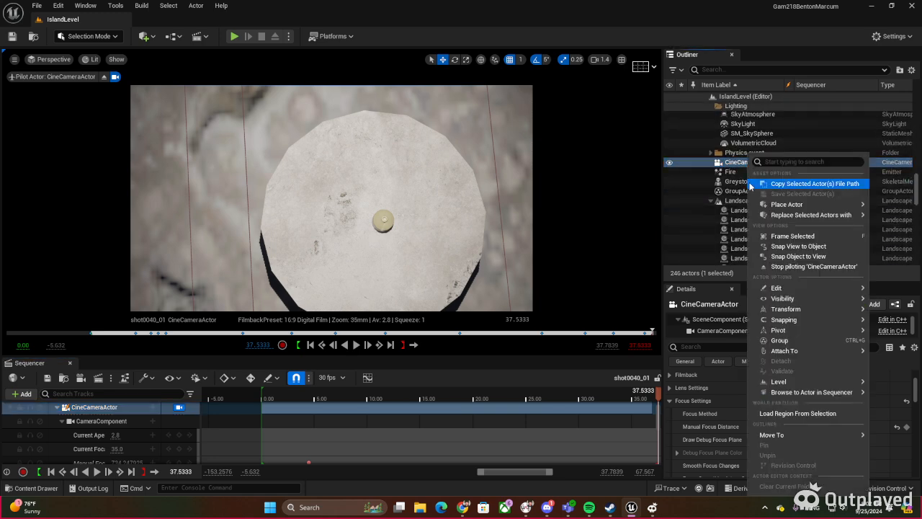
pyautogui.click(784, 267)
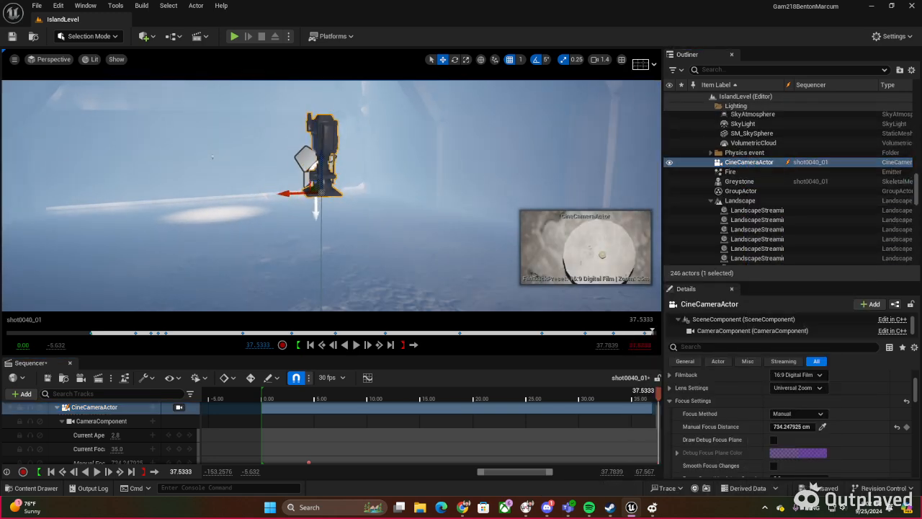
# Step: Fly the view out over the lake and down to the white boat at the shore, and select the boat
pyautogui.press('s')
pyautogui.moveTo(331, 195); pyautogui.dragTo(325, 173, button='right')
pyautogui.press('w')
pyautogui.moveTo(331, 195); pyautogui.dragTo(544, 228, button='right')
pyautogui.scroll(5, 220, 176)
pyautogui.scroll(2, 331, 195)
pyautogui.click(404, 232)
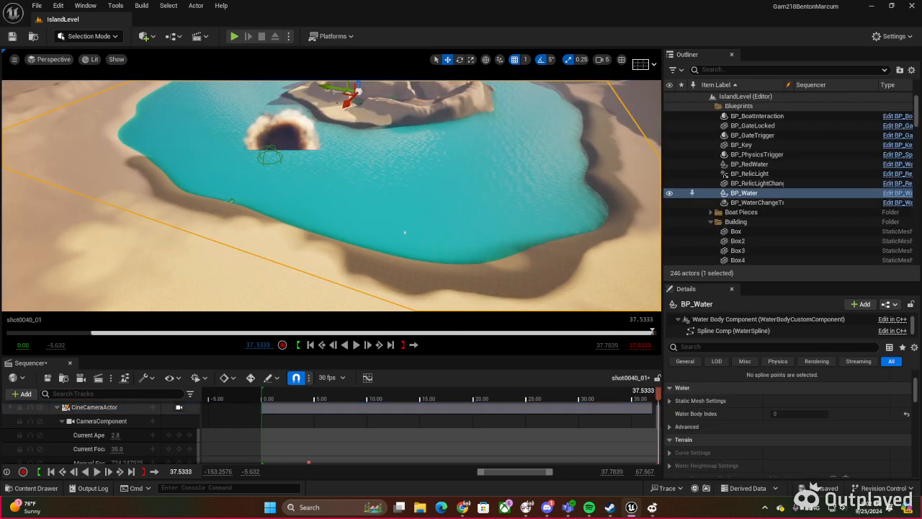
pyautogui.press('f')
pyautogui.moveTo(404, 232); pyautogui.dragTo(321, 190, button='right')
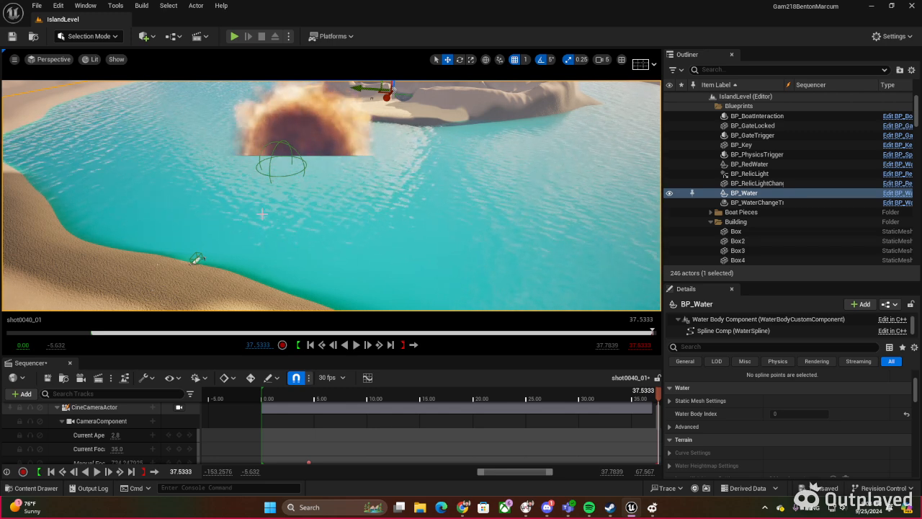
pyautogui.moveTo(261, 214); pyautogui.dragTo(176, 206, button='right')
pyautogui.scroll(-5, 224, 205)
pyautogui.press('w')
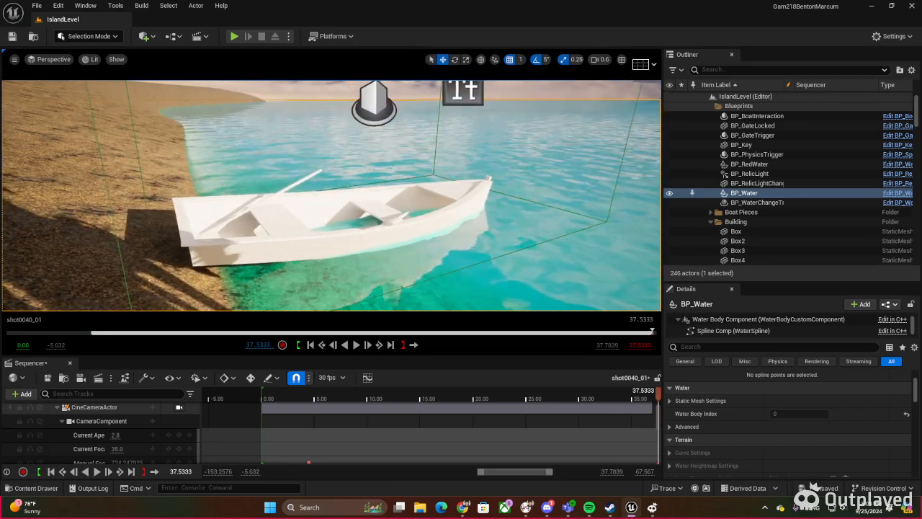
pyautogui.click(272, 232)
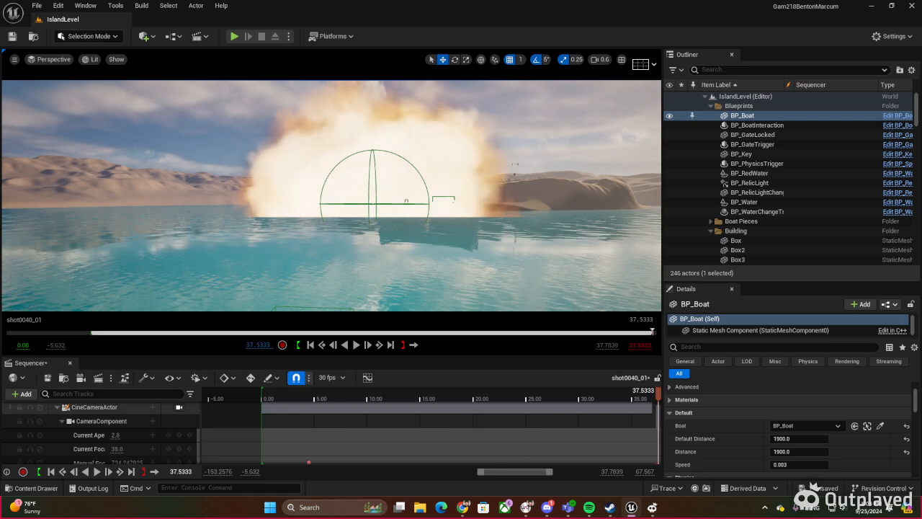
# Step: Inspect the Fire emitter over the lake and the BoatInteractionText actor above the boat
pyautogui.click(422, 167)
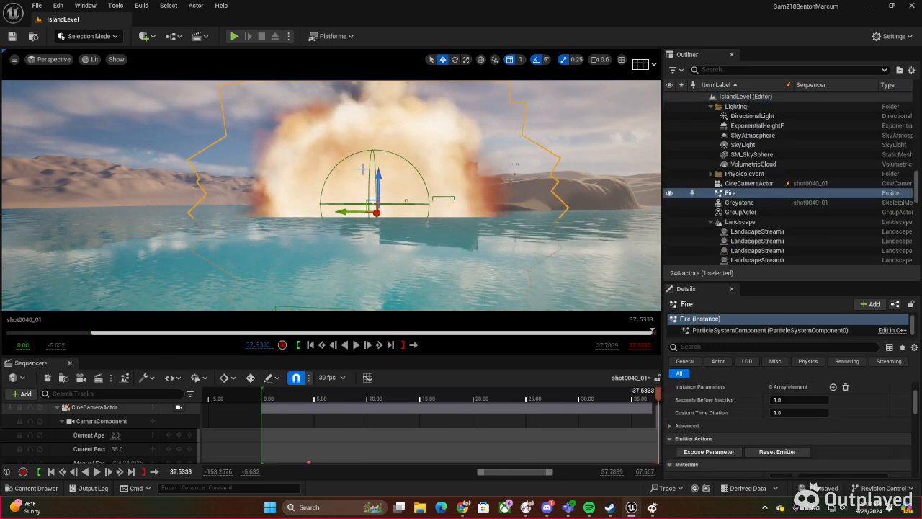
pyautogui.moveTo(422, 166); pyautogui.dragTo(380, 231, button='right')
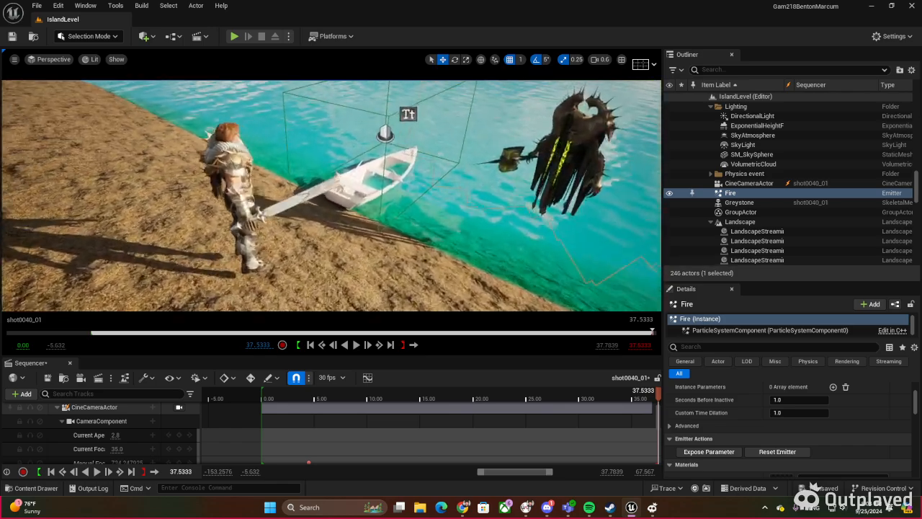
pyautogui.moveTo(340, 170); pyautogui.dragTo(357, 173, button='right')
pyautogui.press('w')
pyautogui.click(373, 119)
pyautogui.press('w')
pyautogui.moveTo(373, 119); pyautogui.dragTo(403, 62, button='right')
pyautogui.press('w')
pyautogui.click(364, 150)
pyautogui.moveTo(363, 150); pyautogui.dragTo(369, 149, button='right')
pyautogui.press('s')
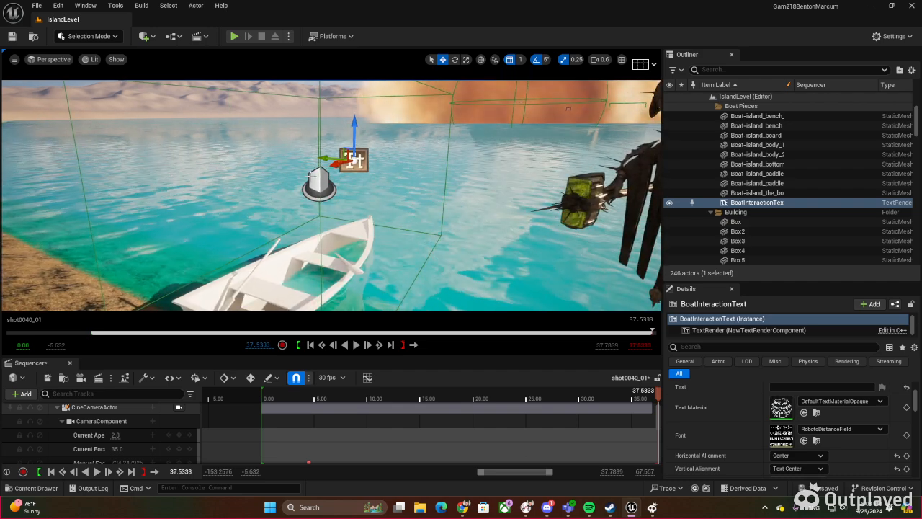
# Step: Open the white boat's BP_Boat blueprint and examine the Move Boat event chain in its Event Graph
pyautogui.click(276, 294)
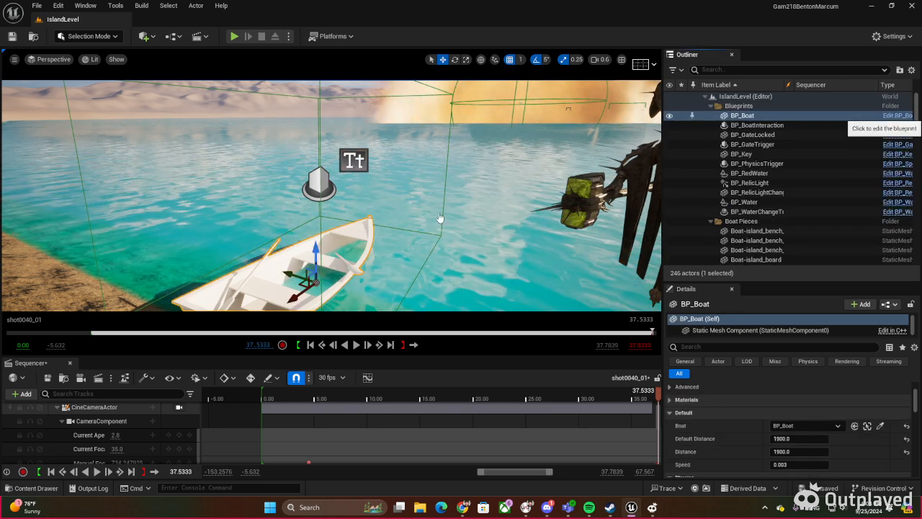
pyautogui.doubleClick(324, 224)
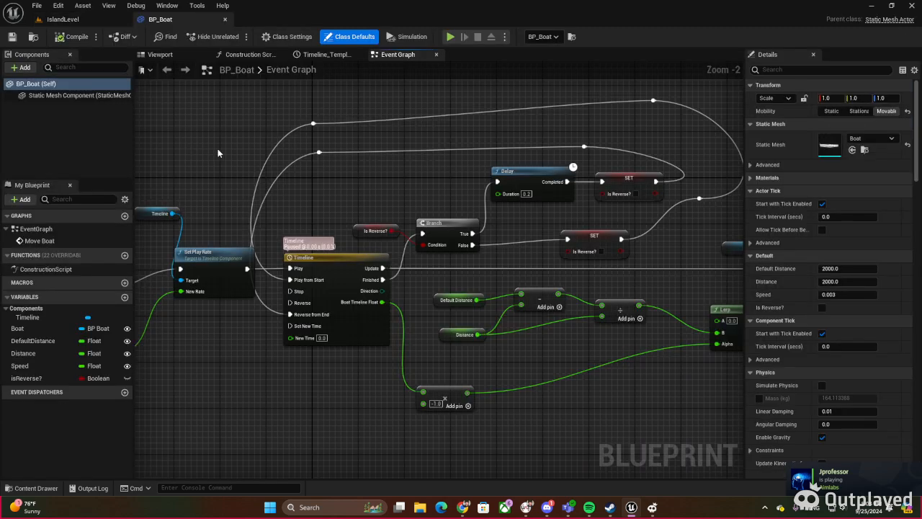
pyautogui.scroll(-3, 257, 182)
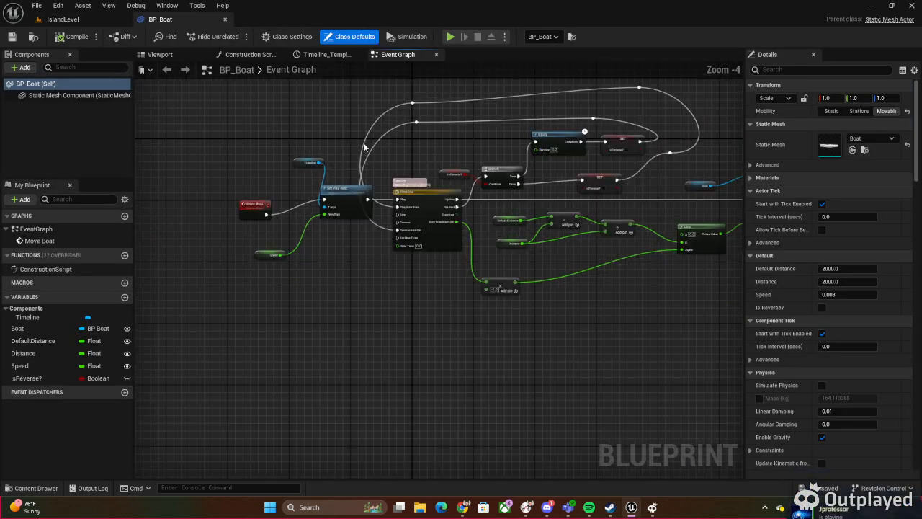
pyautogui.moveTo(375, 137); pyautogui.dragTo(304, 151, button='right')
pyautogui.scroll(2, 317, 159)
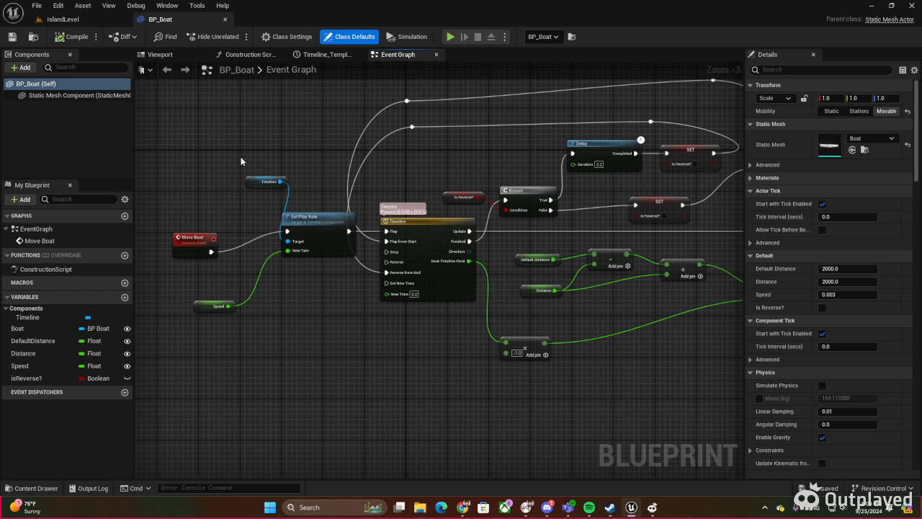
# Step: Highlight the Set Play Rate node with its inputs, followed by the Timeline, distance, multiply and Lerp nodes
pyautogui.moveTo(236, 152); pyautogui.dragTo(322, 339)
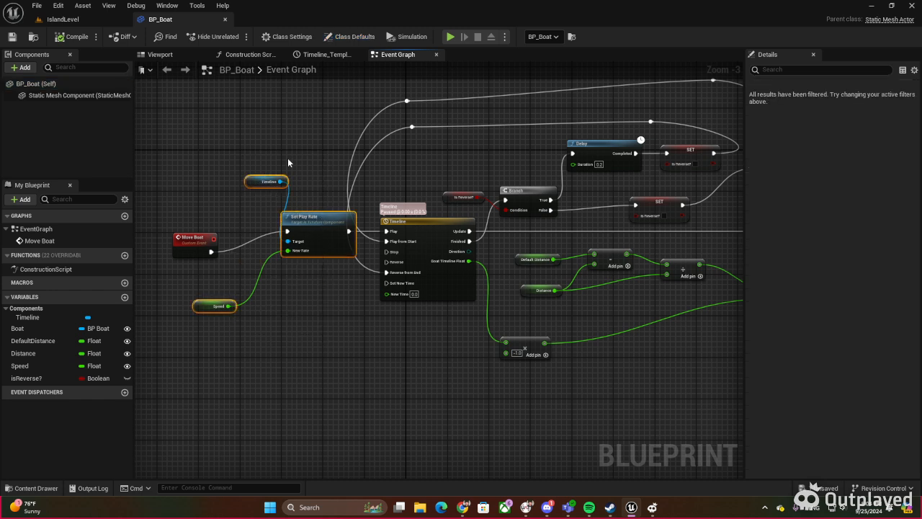
pyautogui.click(288, 158)
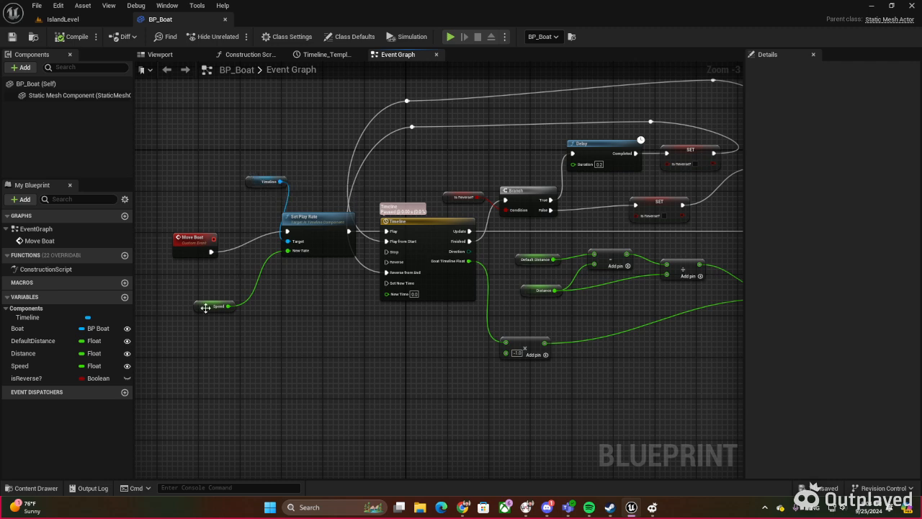
pyautogui.moveTo(309, 310); pyautogui.dragTo(214, 263, button='right')
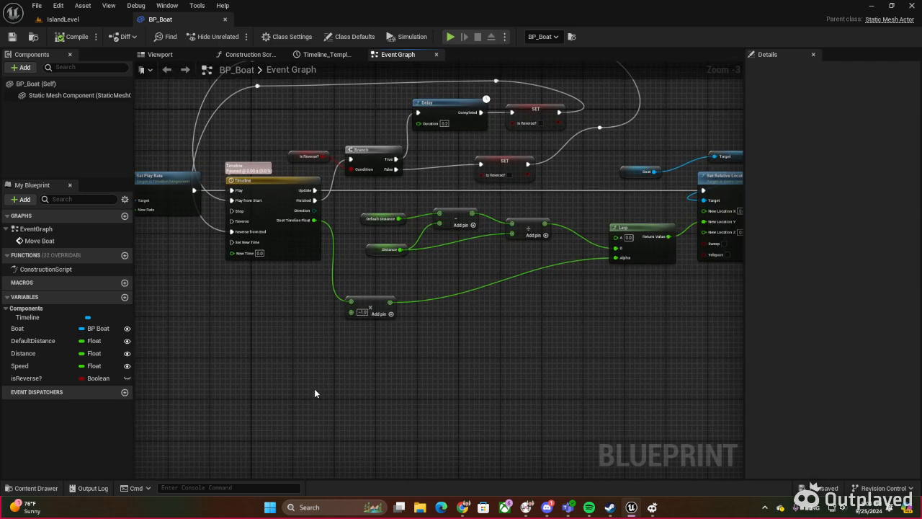
pyautogui.moveTo(314, 388); pyautogui.dragTo(676, 224)
pyautogui.moveTo(370, 393); pyautogui.dragTo(413, 307)
pyautogui.moveTo(237, 394); pyautogui.dragTo(637, 213)
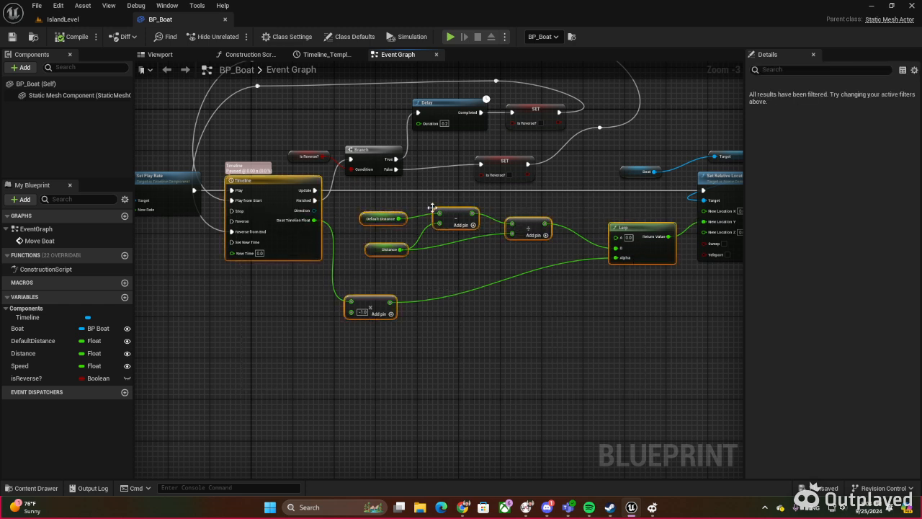
# Step: Highlight the timeline's Branch, Delay and SET reverse nodes, then the Lerp and Set Relative Location nodes
pyautogui.moveTo(335, 121); pyautogui.dragTo(329, 199, button='right')
pyautogui.moveTo(173, 101); pyautogui.dragTo(572, 255)
pyautogui.moveTo(331, 445); pyautogui.dragTo(623, 323)
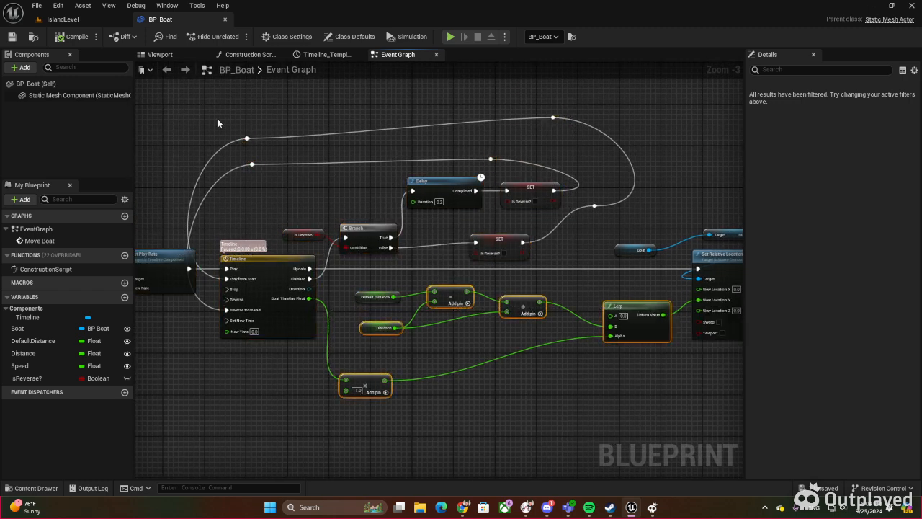
pyautogui.moveTo(209, 111); pyautogui.dragTo(579, 250)
pyautogui.moveTo(579, 251); pyautogui.dragTo(262, 157, button='right')
pyautogui.moveTo(341, 102); pyautogui.dragTo(477, 240)
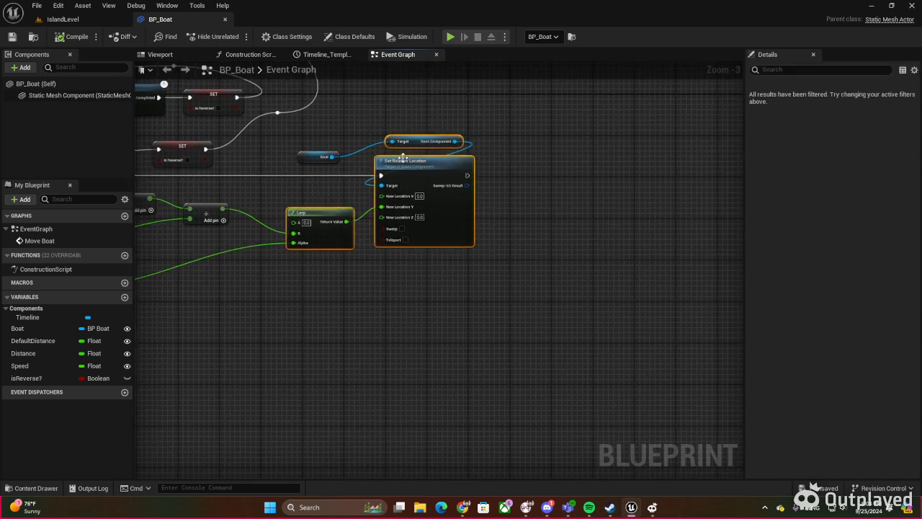
pyautogui.click(353, 170)
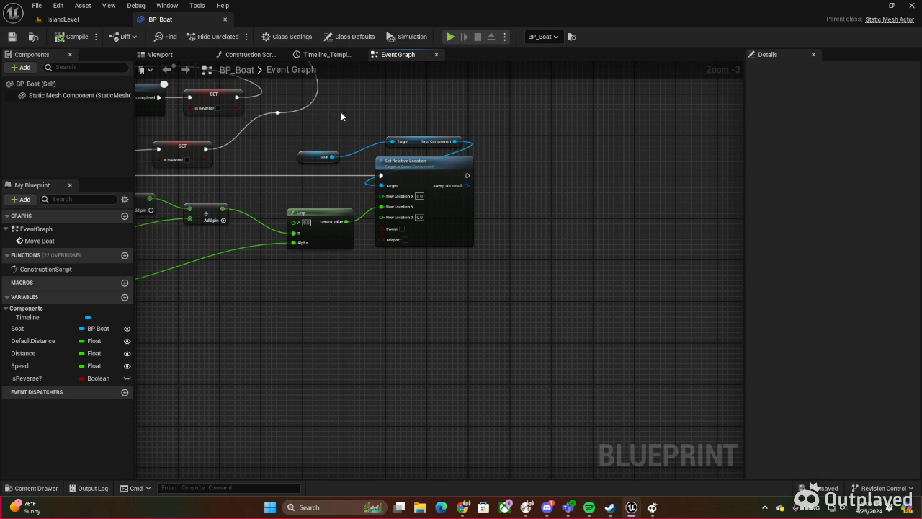
pyautogui.moveTo(340, 112); pyautogui.dragTo(581, 138, button='right')
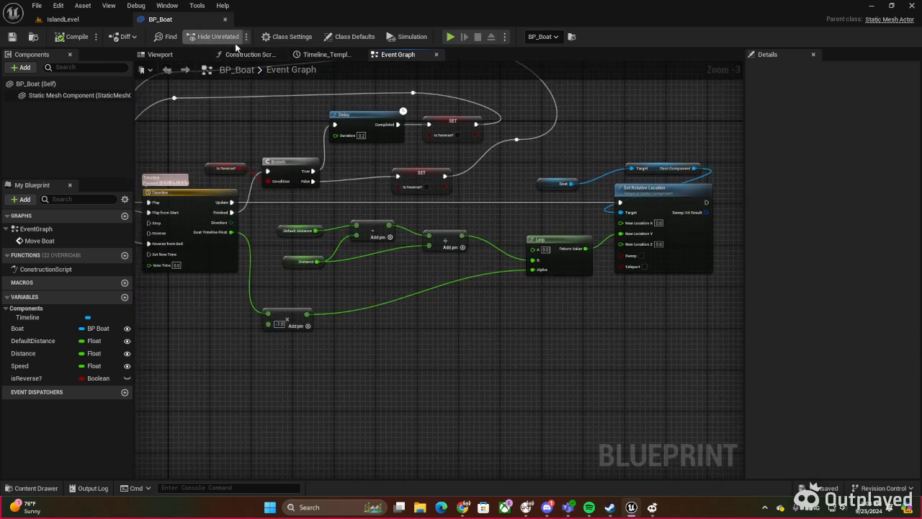
# Step: Open the boat's Timeline and examine the BoatTimelineFloat curve beyond its 5.00 length
pyautogui.click(317, 55)
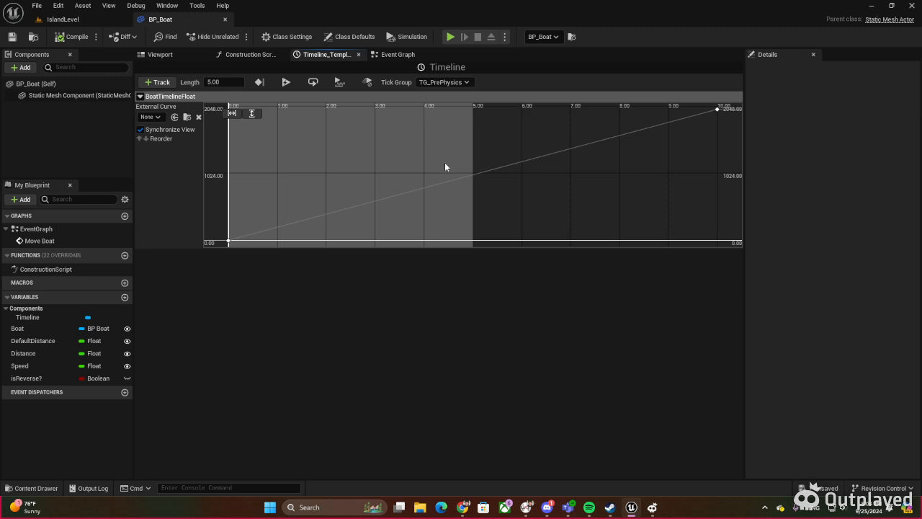
pyautogui.scroll(-2, 444, 166)
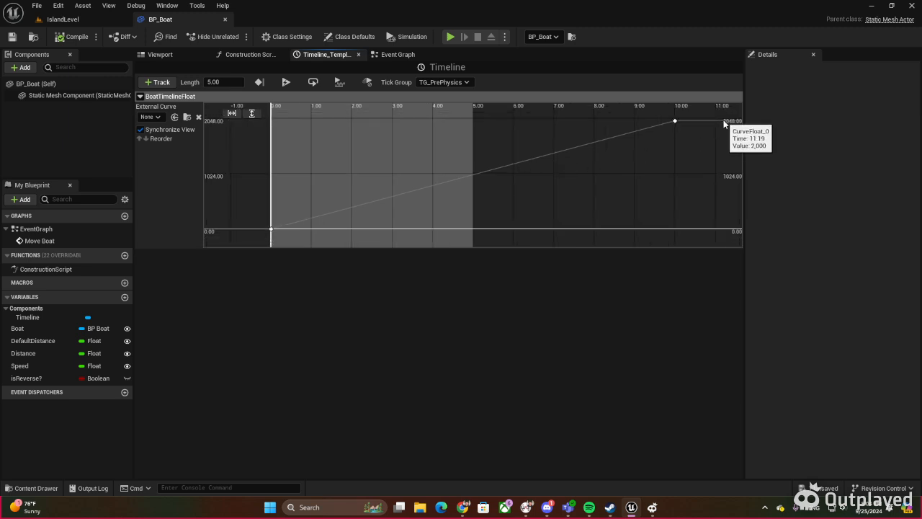
# Step: Play IslandLevel from the editor, run the character through the desert valley past the flying crates, and end the play session
pyautogui.click(62, 19)
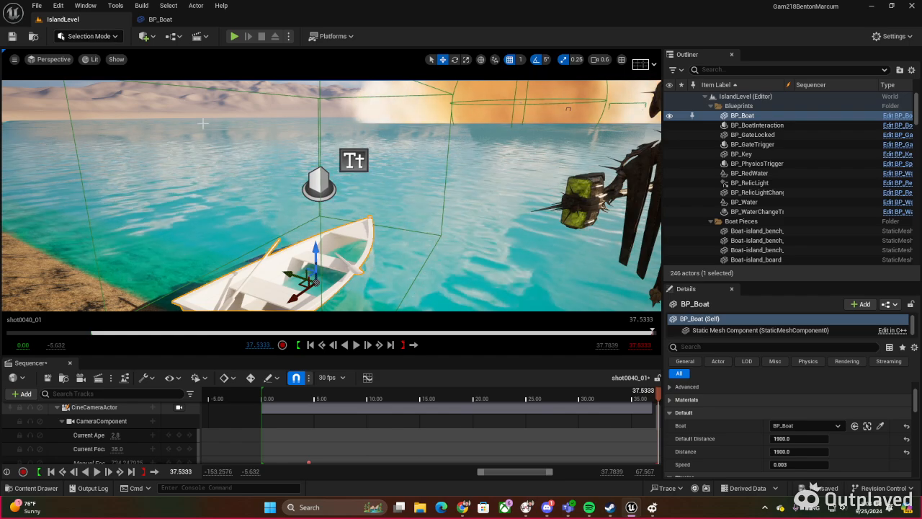
pyautogui.moveTo(309, 187); pyautogui.dragTo(259, 180, button='right')
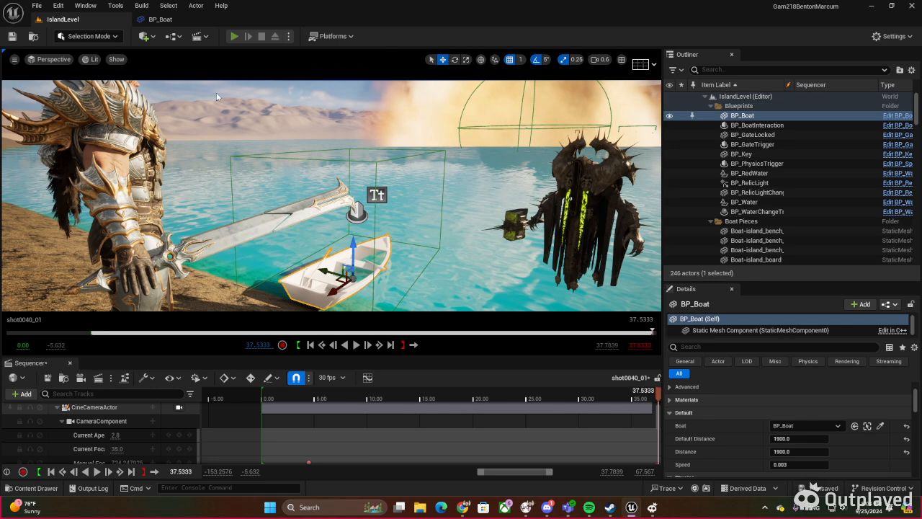
pyautogui.hotkey('alt', 'p')
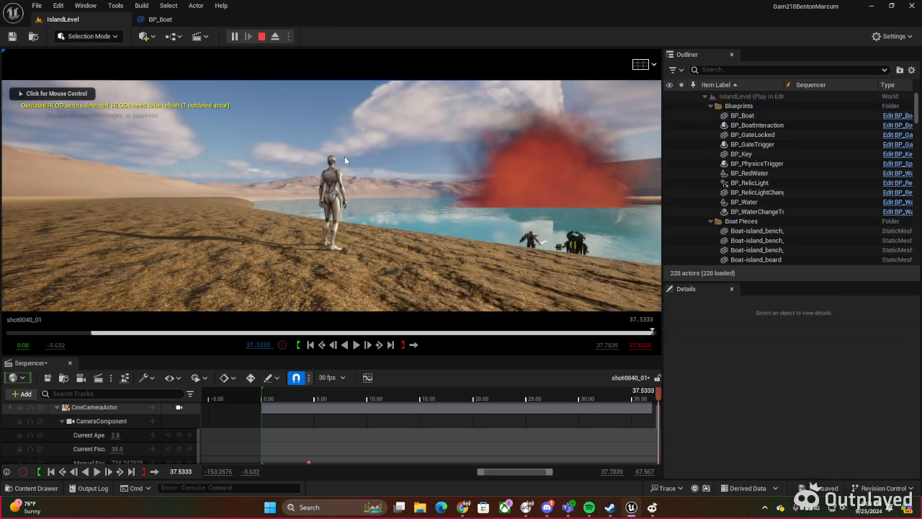
pyautogui.click(381, 177)
pyautogui.press('w')
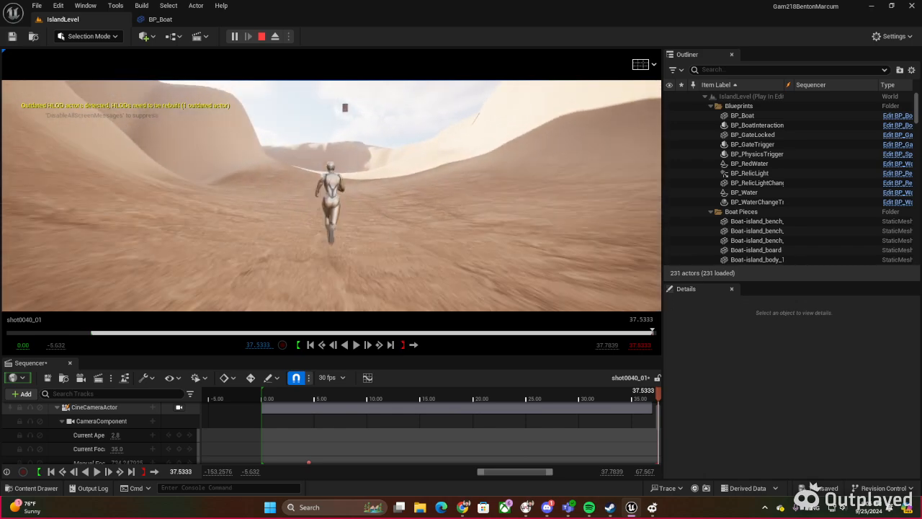
pyautogui.press('w')
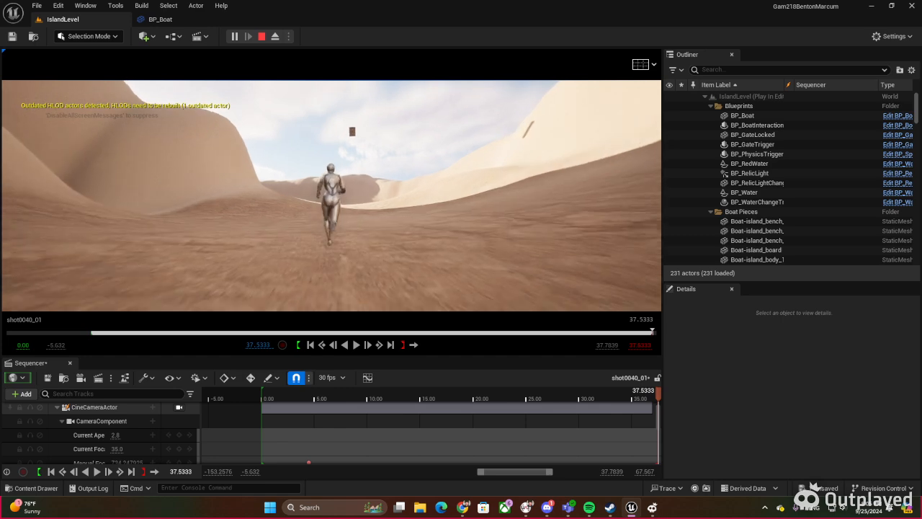
pyautogui.press('w')
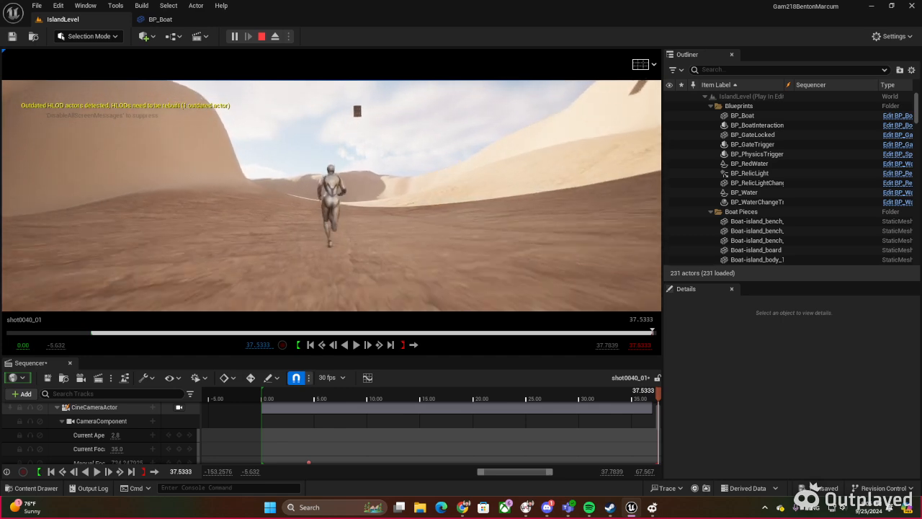
pyautogui.press('w')
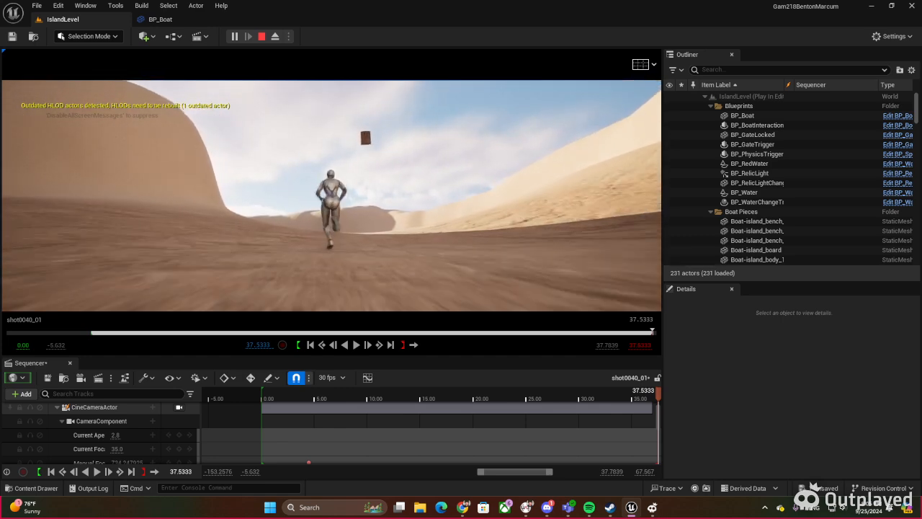
pyautogui.press('w')
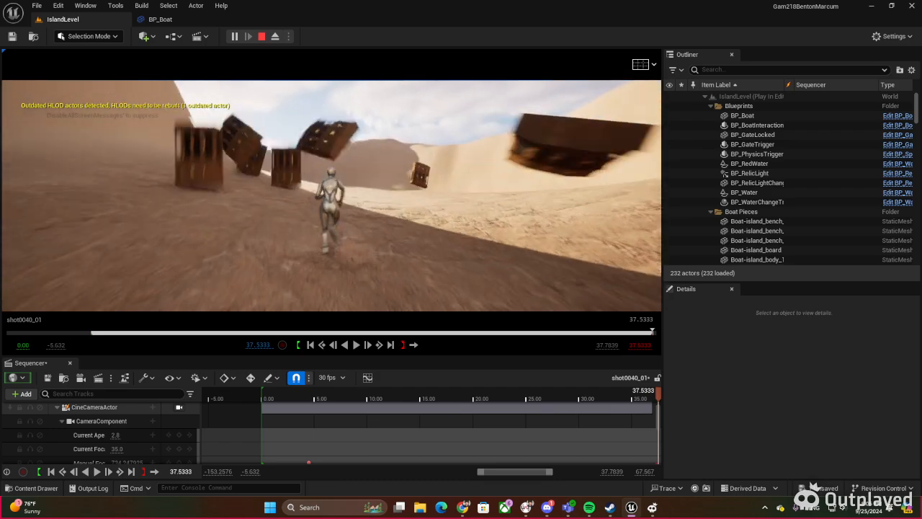
pyautogui.press('w')
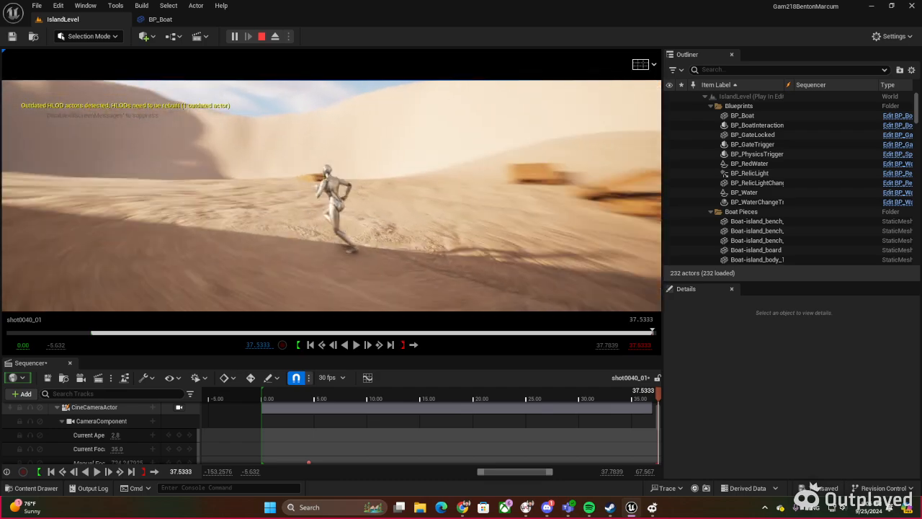
pyautogui.press('w')
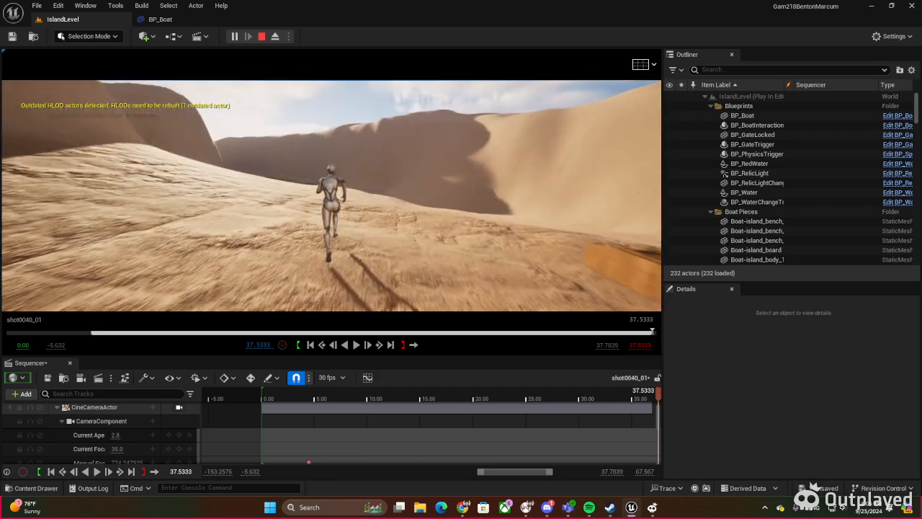
pyautogui.press('w')
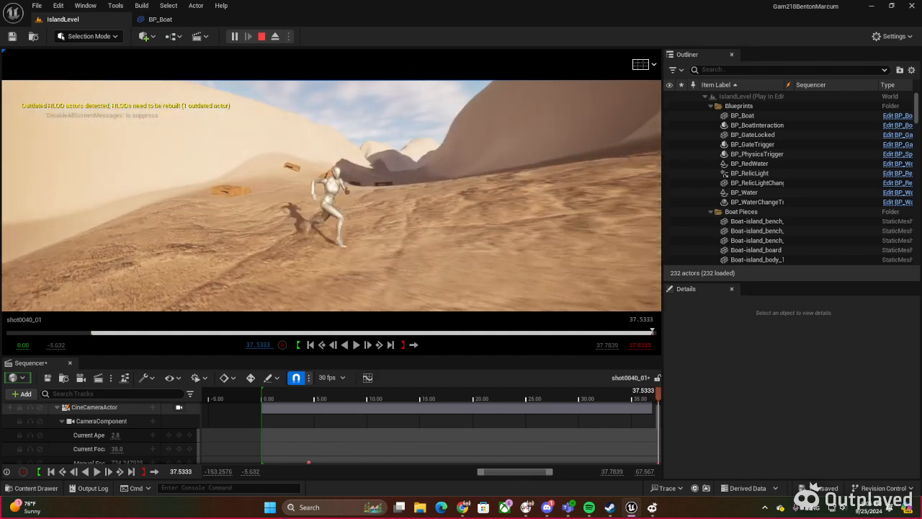
pyautogui.press('w')
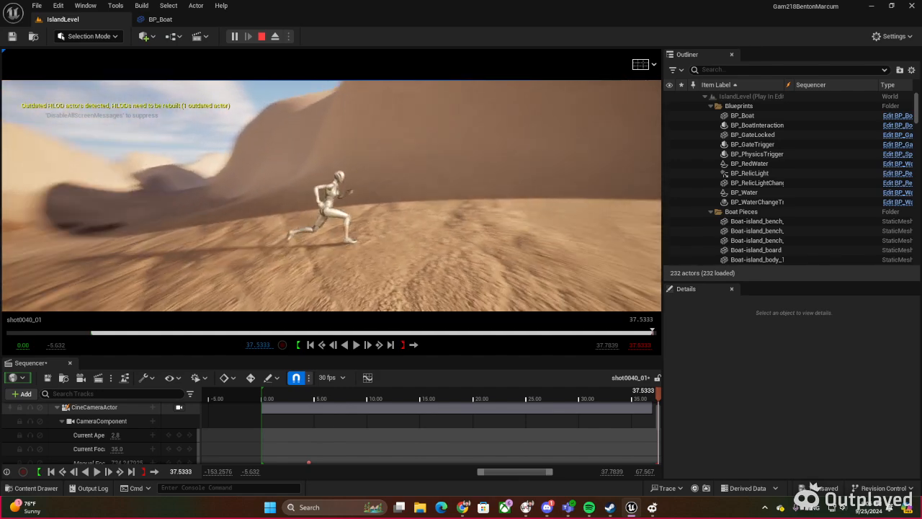
pyautogui.press('Escape')
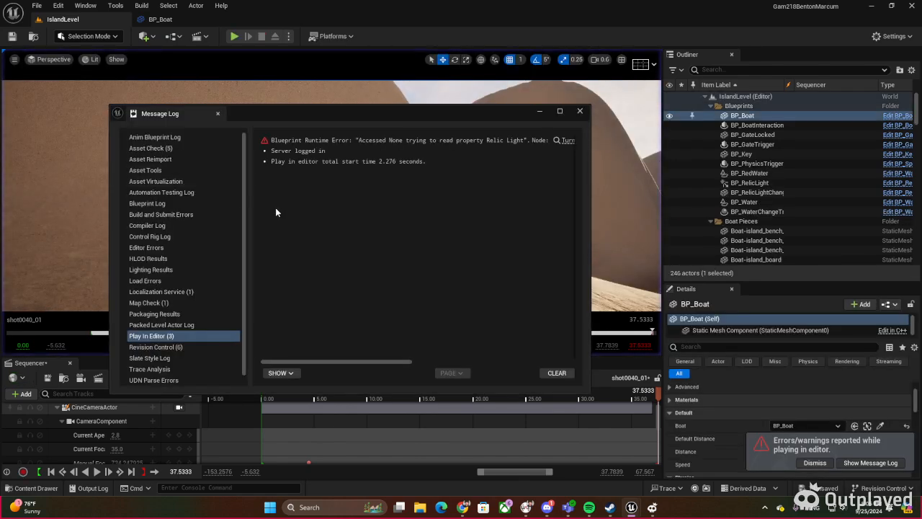
# Step: Close the Message Log, select BP_PhysicsTrigger in the sand valley, and open its BP_SpikeTrigger blueprint
pyautogui.click(580, 110)
pyautogui.moveTo(422, 179)
pyautogui.mouseDown(button='right')
pyautogui.moveTo(409, 176)
pyautogui.moveTo(415, 167)
pyautogui.moveTo(416, 190)
pyautogui.mouseUp(button='right')
pyautogui.press('w')
pyautogui.scroll(1, 411, 171)
pyautogui.scroll(1, 412, 171)
pyautogui.click(346, 188)
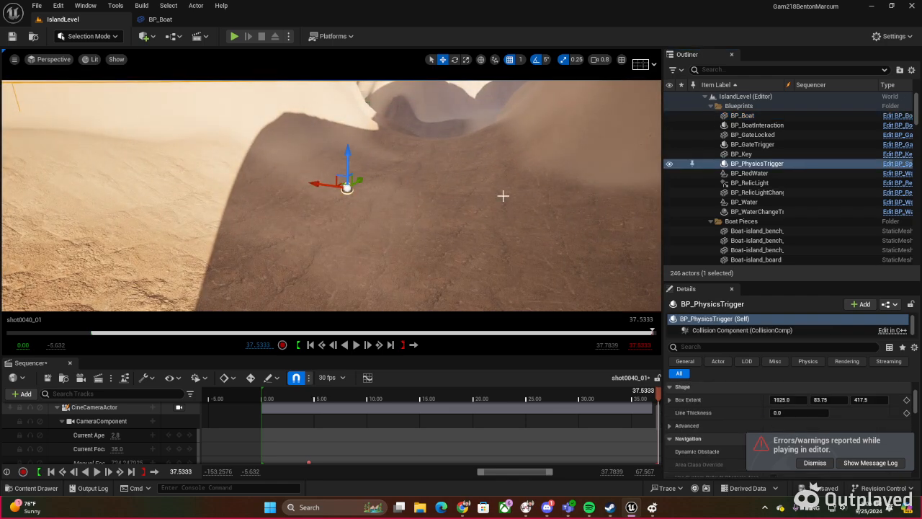
pyautogui.click(898, 164)
# Step: Examine the Event BeginPlay section that turns off physics until the trigger overlap
pyautogui.scroll(-4, 296, 165)
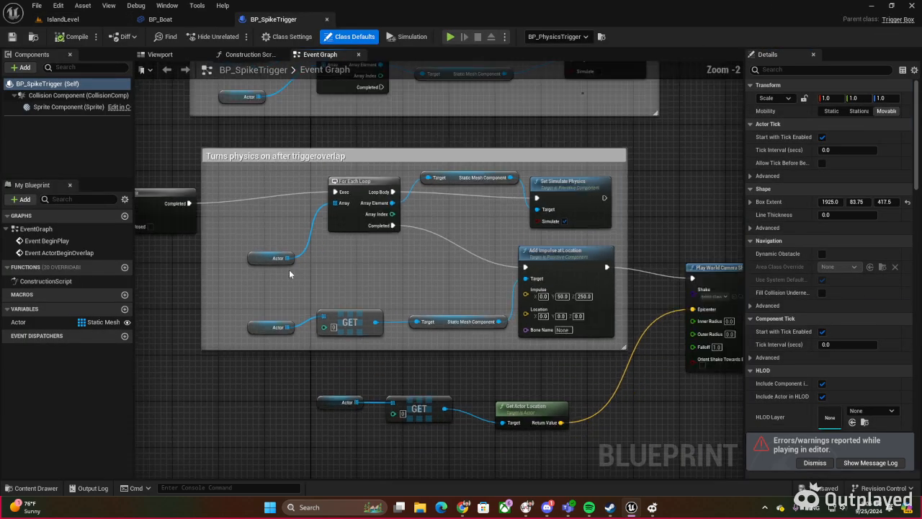
pyautogui.scroll(4, 317, 239)
pyautogui.moveTo(348, 205); pyautogui.dragTo(216, 265, button='right')
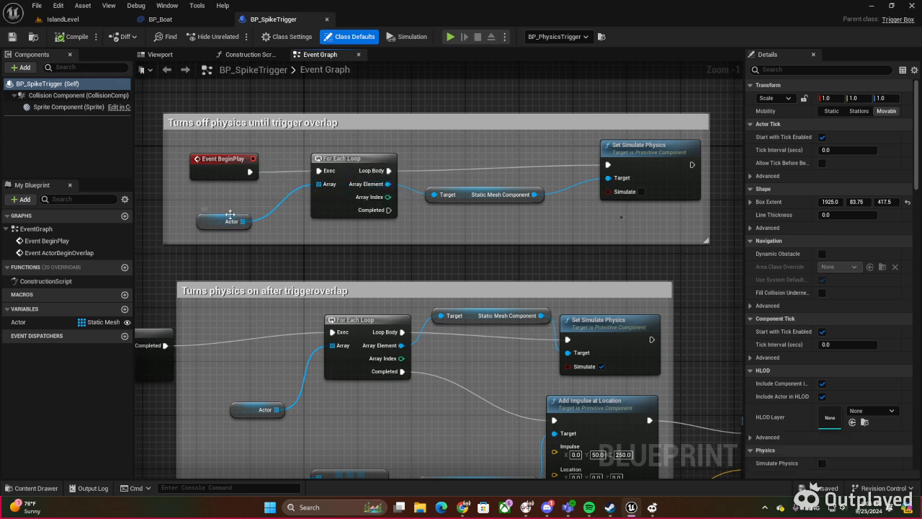
pyautogui.click(88, 25)
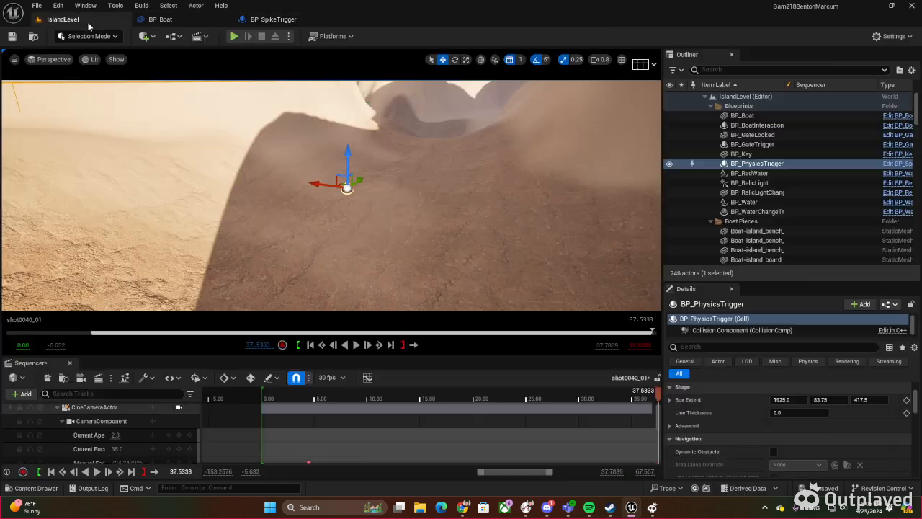
pyautogui.moveTo(203, 168); pyautogui.dragTo(178, 144, button='right')
pyautogui.click(160, 18)
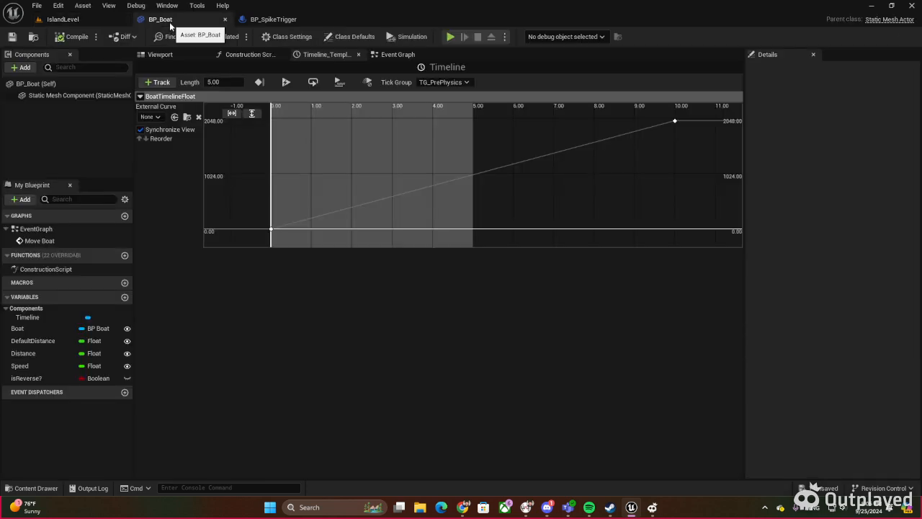
pyautogui.click(268, 19)
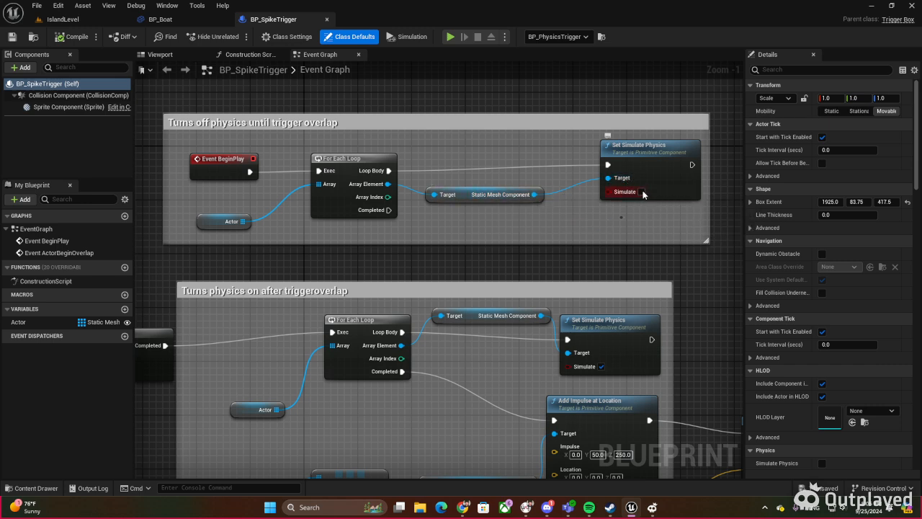
# Step: Examine the ActorBeginOverlap chain in BP_SpikeTrigger, including its Set Simulate Physics and Add Impulse at Location nodes
pyautogui.moveTo(305, 333); pyautogui.dragTo(414, 161, button='right')
pyautogui.scroll(-2, 414, 162)
pyautogui.moveTo(190, 207); pyautogui.dragTo(202, 169, button='right')
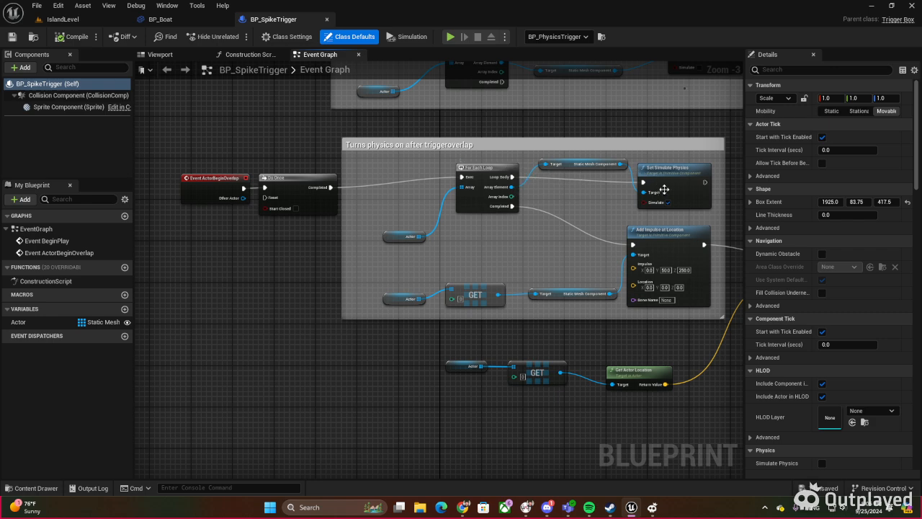
pyautogui.click(669, 204)
pyautogui.moveTo(421, 316); pyautogui.dragTo(375, 292, button='right')
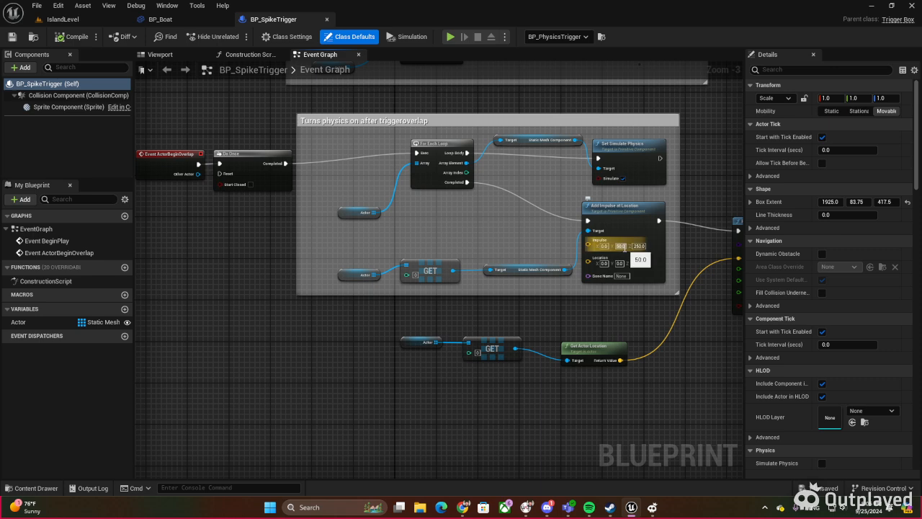
# Step: Highlight the Actor, GET and Get Actor Location nodes and inspect the Play World Camera Shake node they feed
pyautogui.moveTo(590, 296); pyautogui.dragTo(313, 287, button='right')
pyautogui.moveTo(220, 347); pyautogui.dragTo(407, 284)
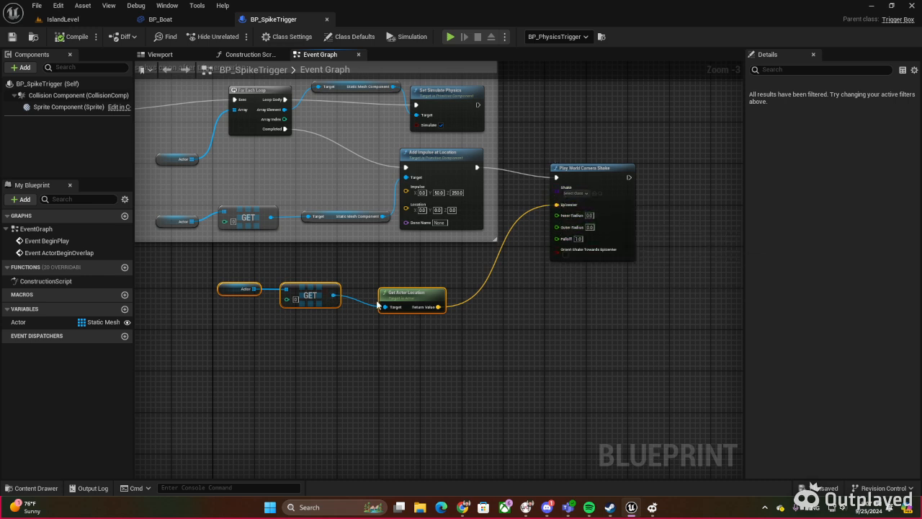
pyautogui.scroll(3, 532, 244)
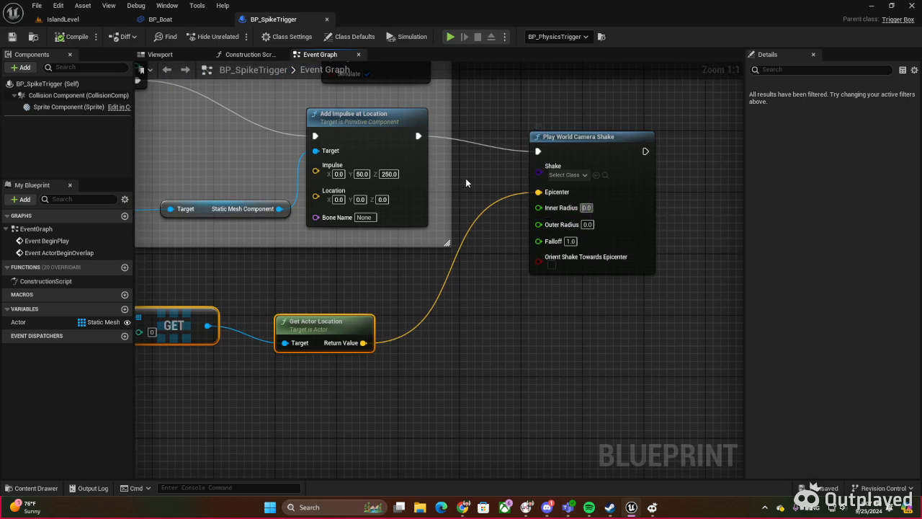
pyautogui.scroll(-2, 490, 178)
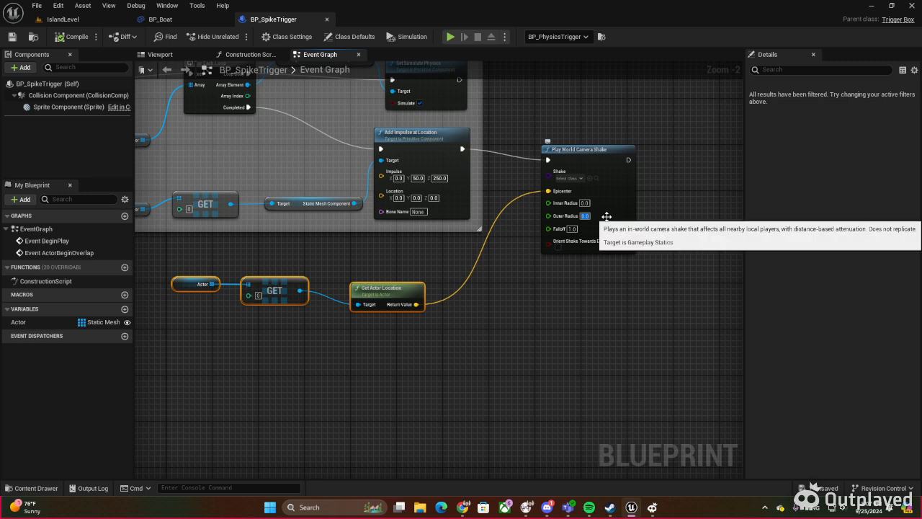
# Step: Set the Play World Camera Shake node's Outer Radius to 1.0 and Inner Radius to 2.0, and save the blueprint
pyautogui.click(584, 204)
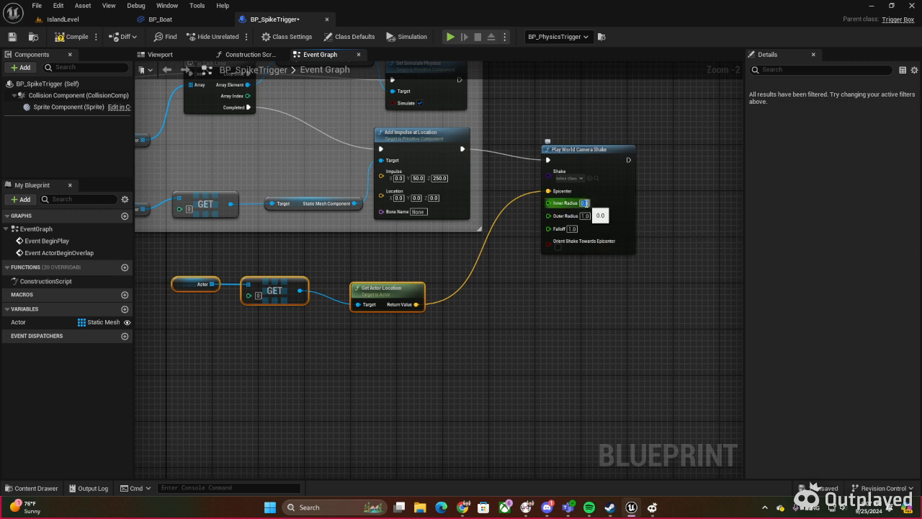
pyautogui.write('2')
pyautogui.press('Return')
pyautogui.click(441, 246)
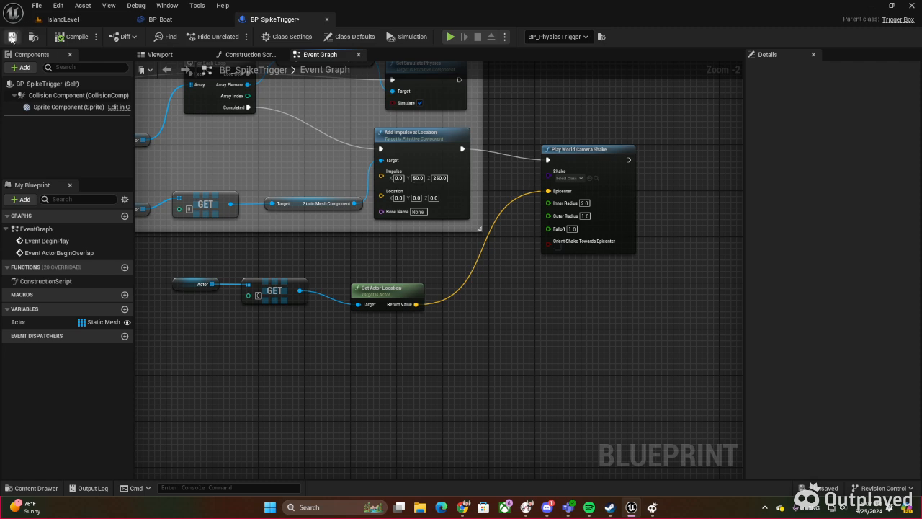
pyautogui.click(10, 37)
# Step: Return to IslandLevel and start a playtest from the sandy ground facing the canyon passage
pyautogui.click(61, 20)
pyautogui.moveTo(126, 120); pyautogui.dragTo(274, 198, button='right')
pyautogui.press('w')
pyautogui.scroll(3, 288, 195)
pyautogui.moveTo(274, 163)
pyautogui.mouseDown(button='right')
pyautogui.moveTo(230, 173)
pyautogui.moveTo(274, 163)
pyautogui.mouseUp(button='right')
pyautogui.rightClick(361, 211)
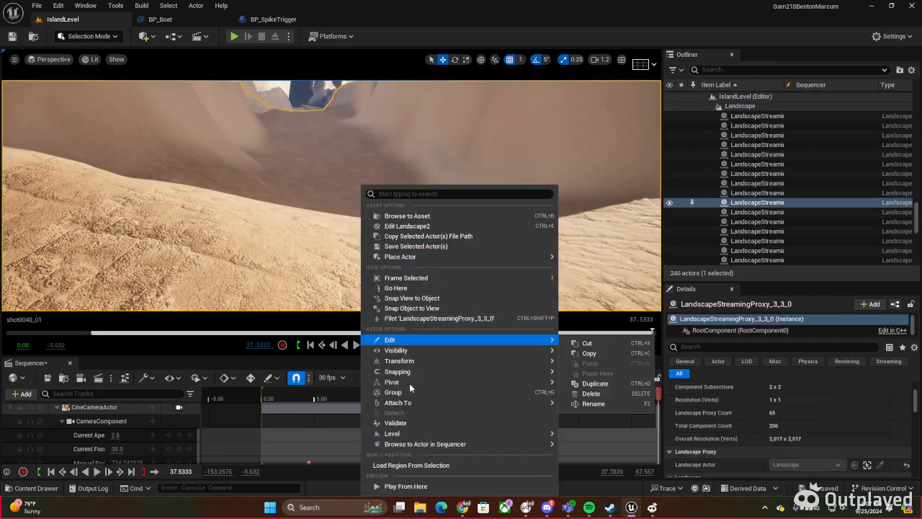
pyautogui.click(427, 486)
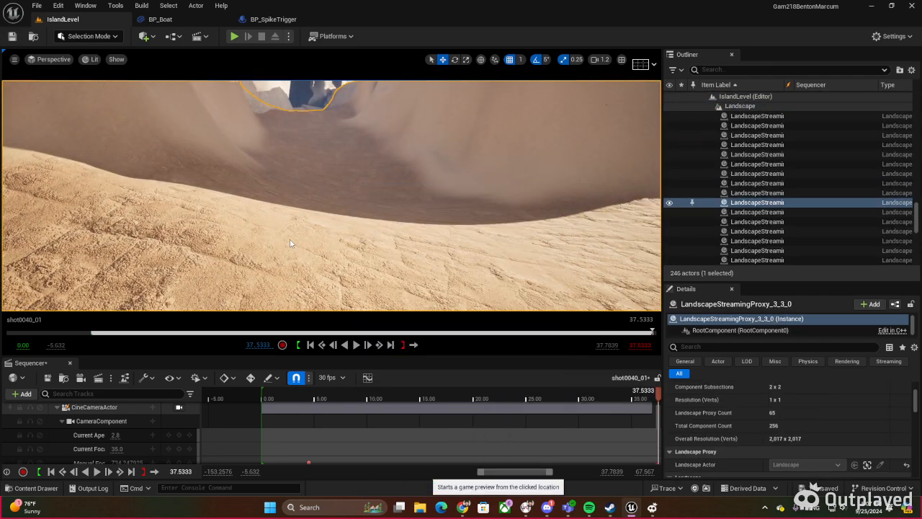
# Step: Run the character through the arched hall to collect the relic from its pedestal, then end the playtest and dismiss the message log
pyautogui.press('w')
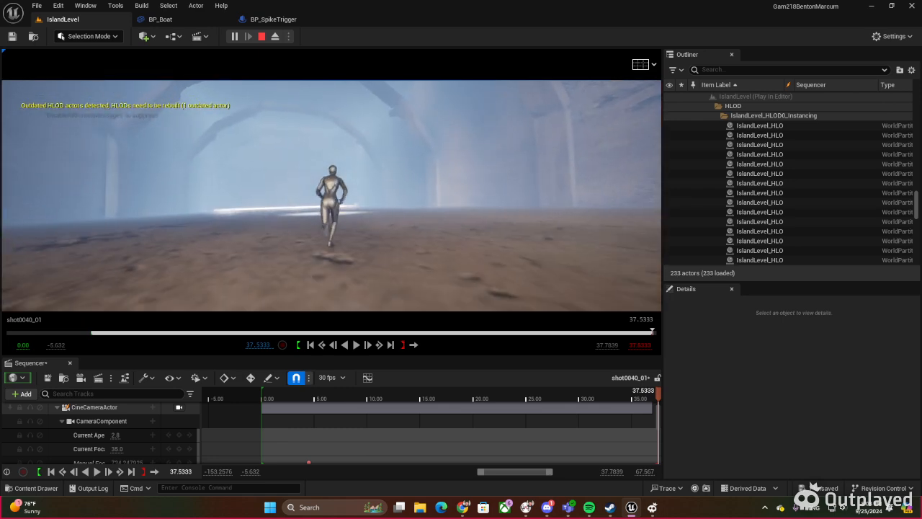
pyautogui.press('a')
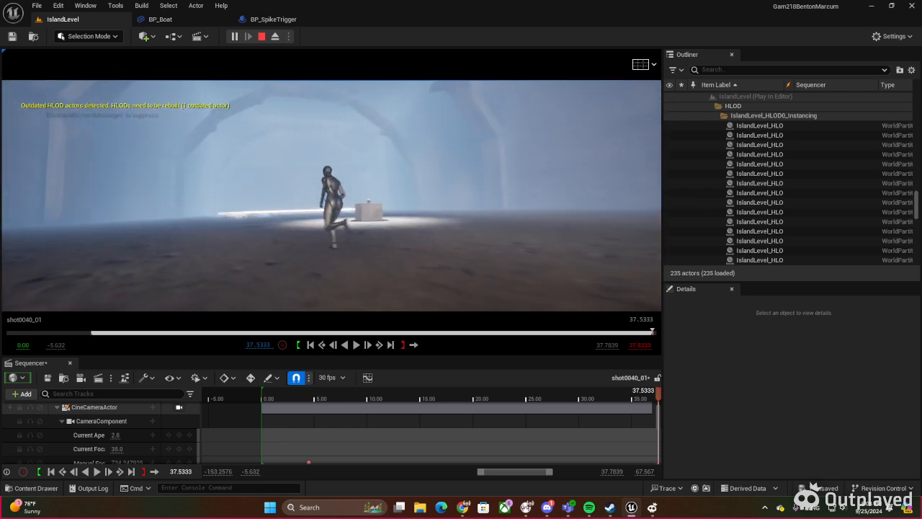
pyautogui.press('a')
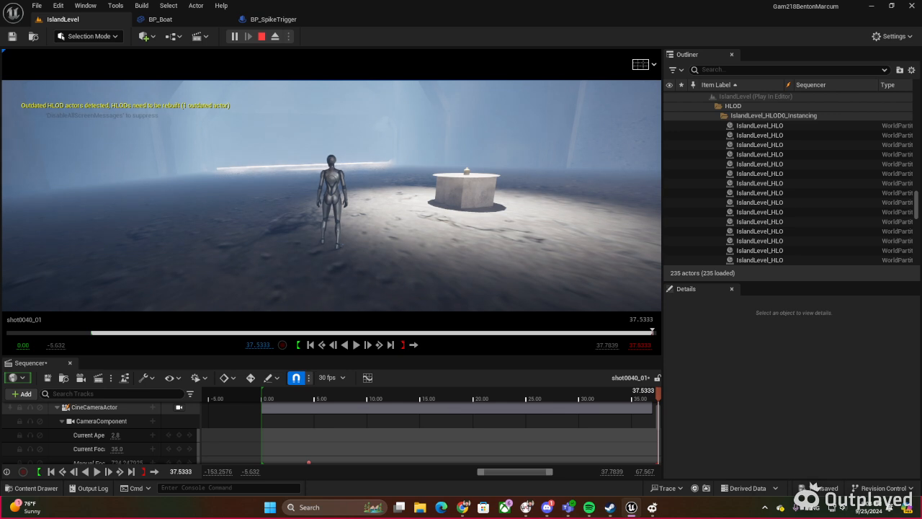
pyautogui.press('w')
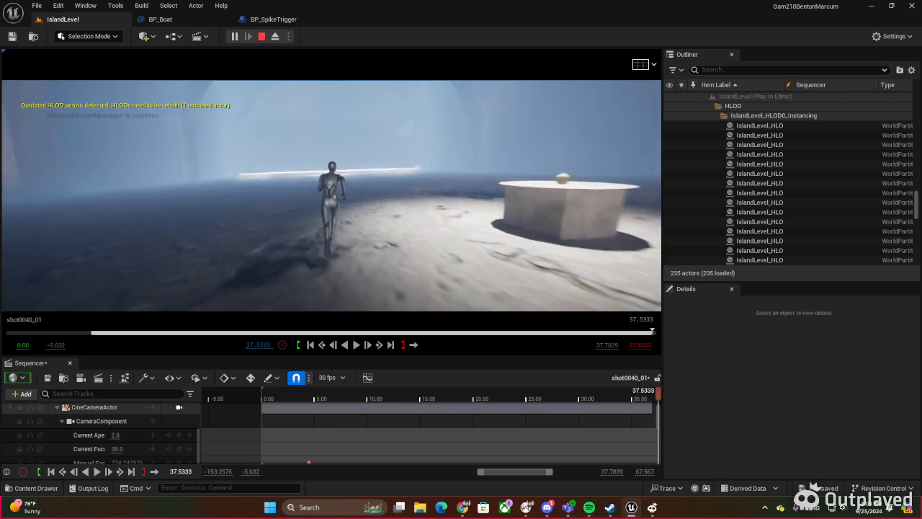
pyautogui.press('w')
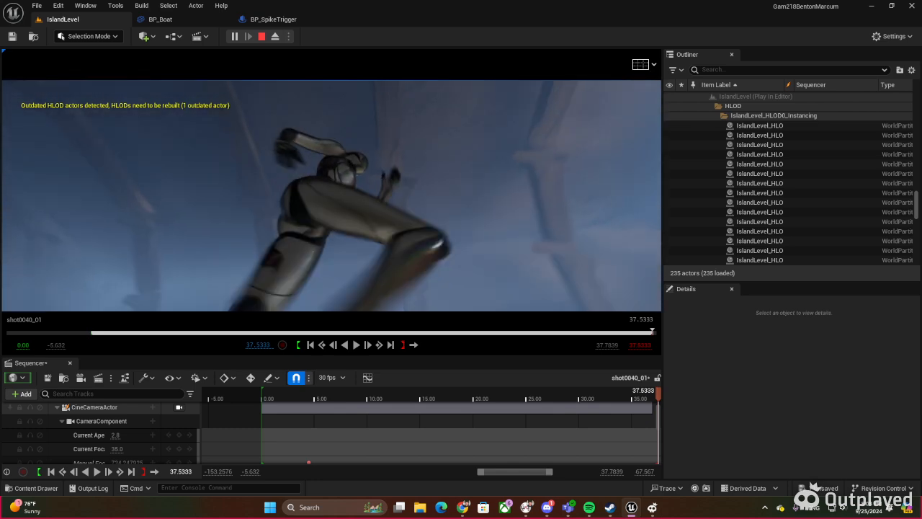
pyautogui.press('w')
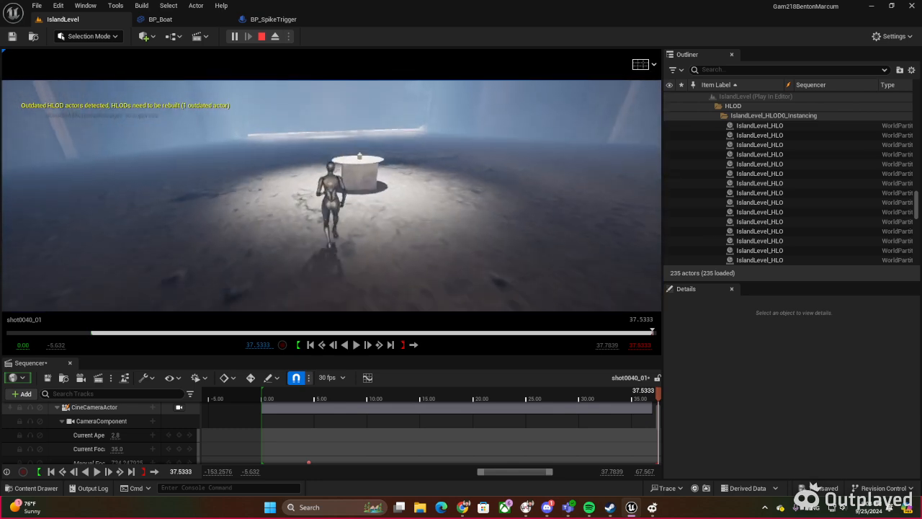
pyautogui.press('w')
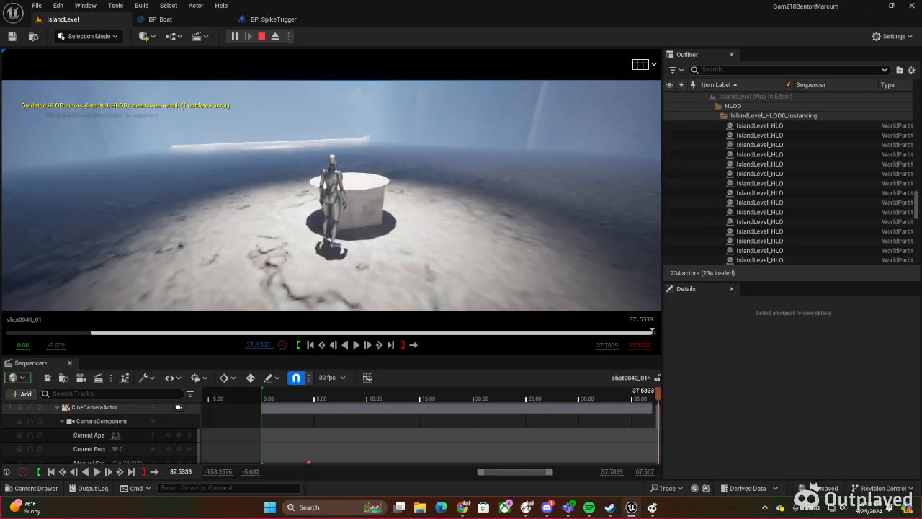
pyautogui.press('w')
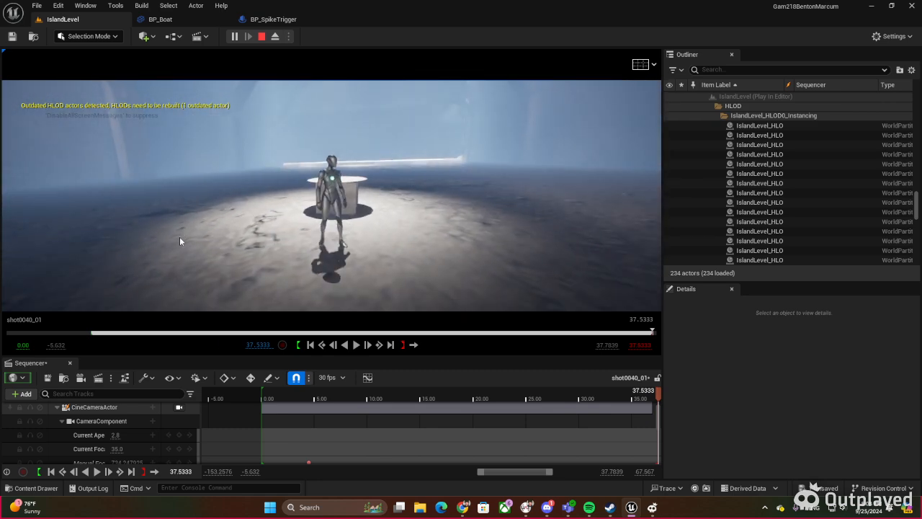
pyautogui.press('Escape')
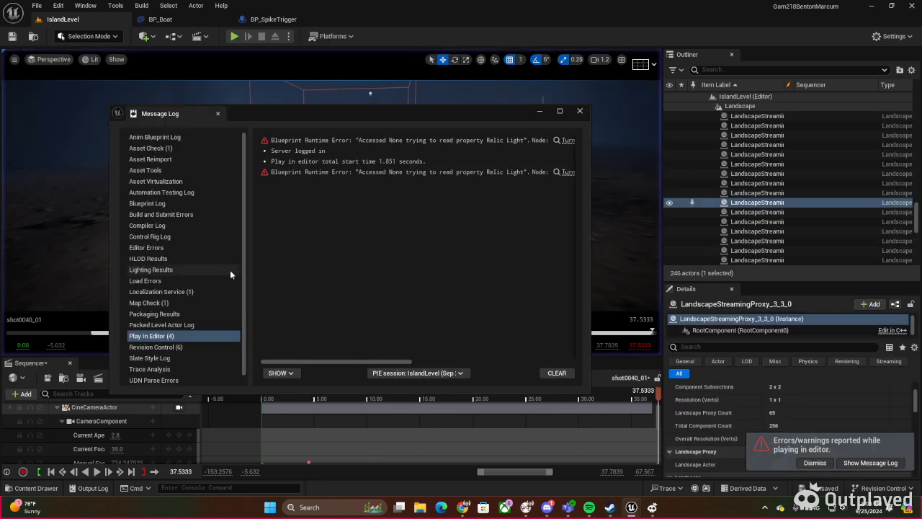
pyautogui.click(580, 111)
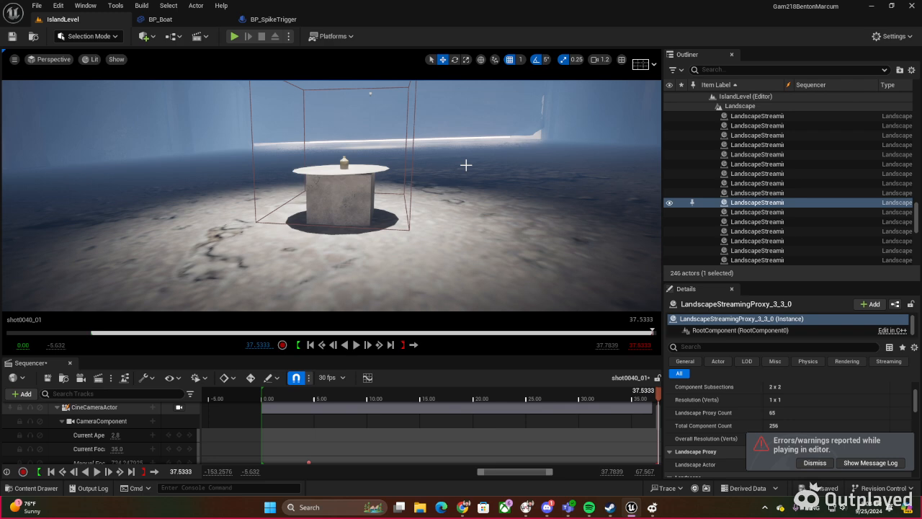
# Step: Select and frame the relic on the pedestal, and open its BP_RelicLightChange blueprint for editing
pyautogui.click(361, 175)
pyautogui.press('a')
pyautogui.moveTo(404, 153); pyautogui.dragTo(540, 155, button='right')
pyautogui.press('w')
pyautogui.click(393, 160)
pyautogui.press('f')
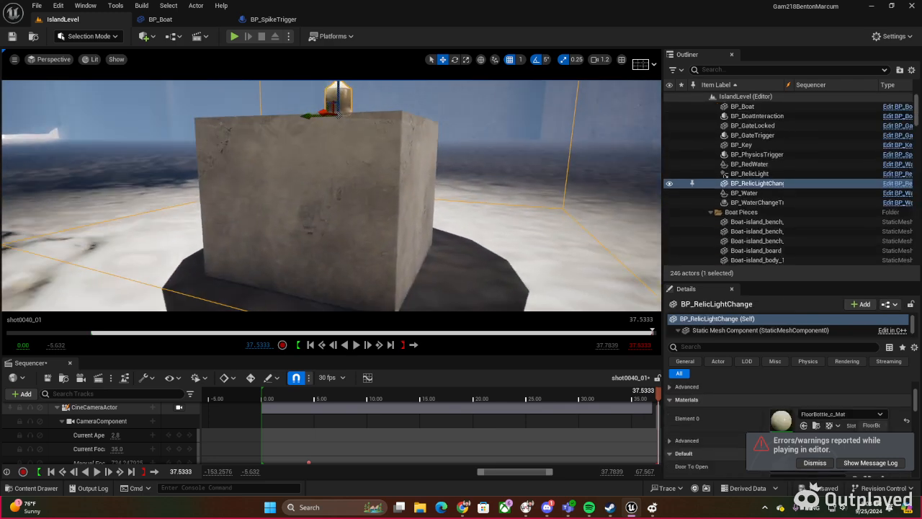
pyautogui.click(899, 184)
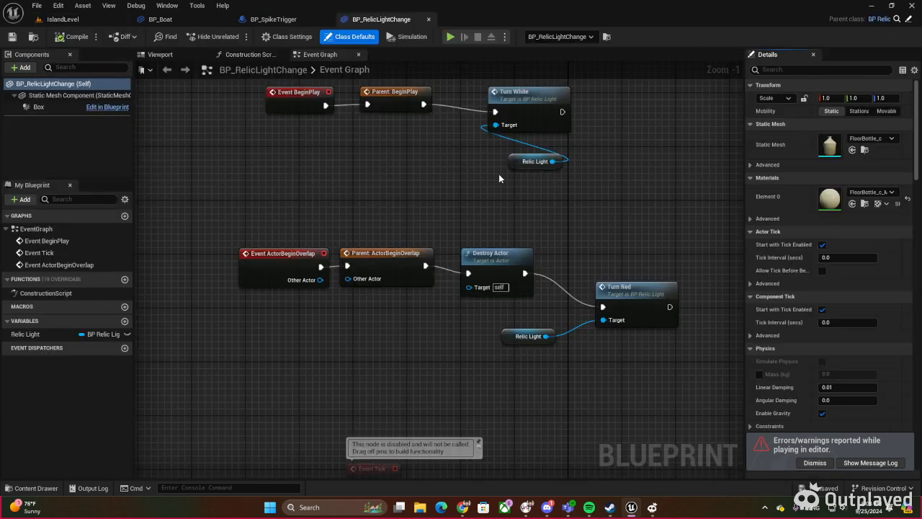
# Step: Examine the BeginPlay chain with Turn White and the ActorBeginOverlap chain with Destroy Actor and Turn Red, highlighting their Relic Light nodes
pyautogui.moveTo(415, 177); pyautogui.dragTo(384, 209, button='right')
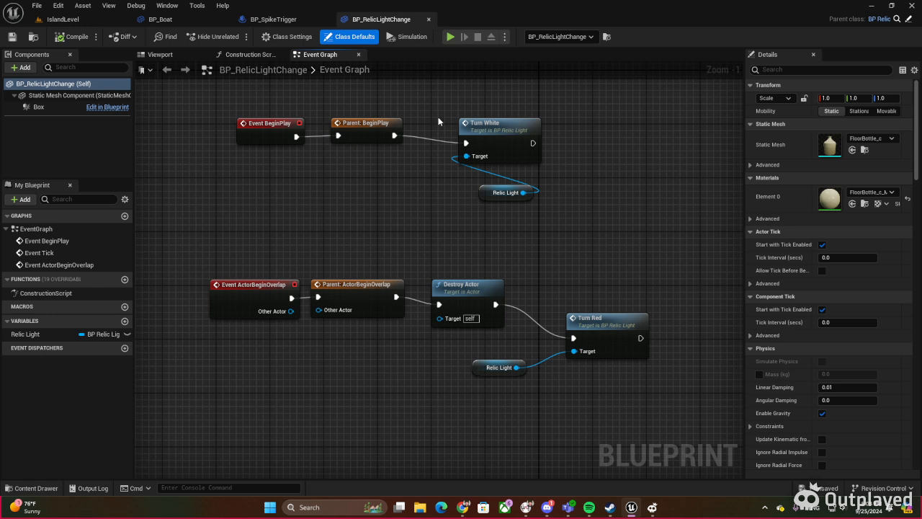
pyautogui.moveTo(435, 108); pyautogui.dragTo(574, 214)
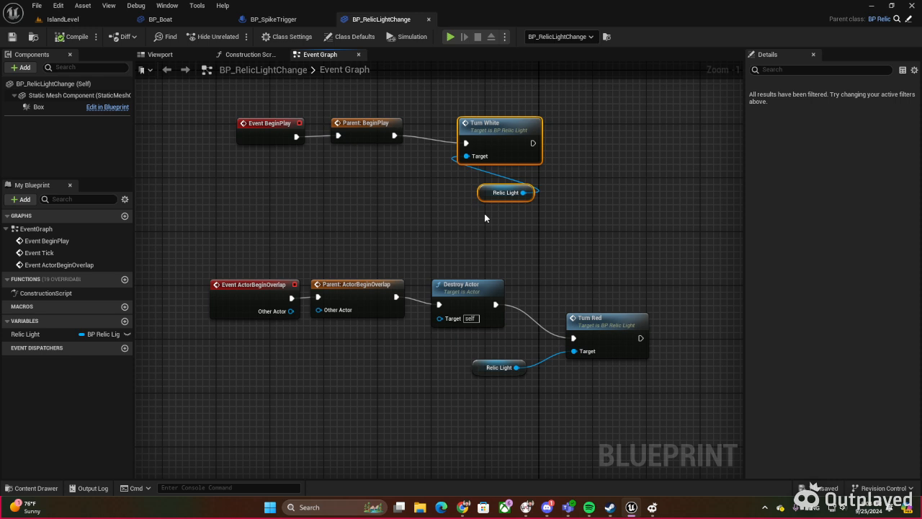
pyautogui.moveTo(310, 249); pyautogui.dragTo(287, 211, button='right')
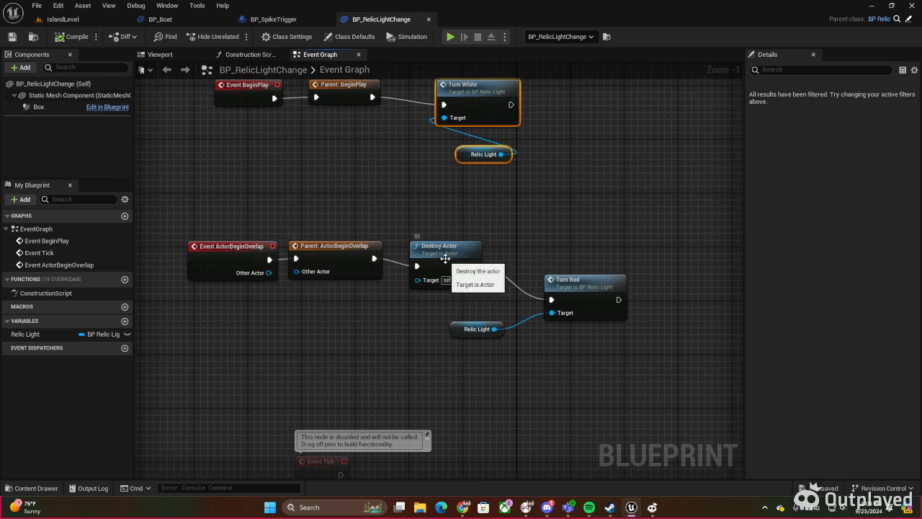
pyautogui.moveTo(476, 221); pyautogui.dragTo(467, 206, button='right')
pyautogui.moveTo(492, 219); pyautogui.dragTo(619, 366)
pyautogui.click(521, 376)
pyautogui.moveTo(481, 379); pyautogui.dragTo(494, 352, button='right')
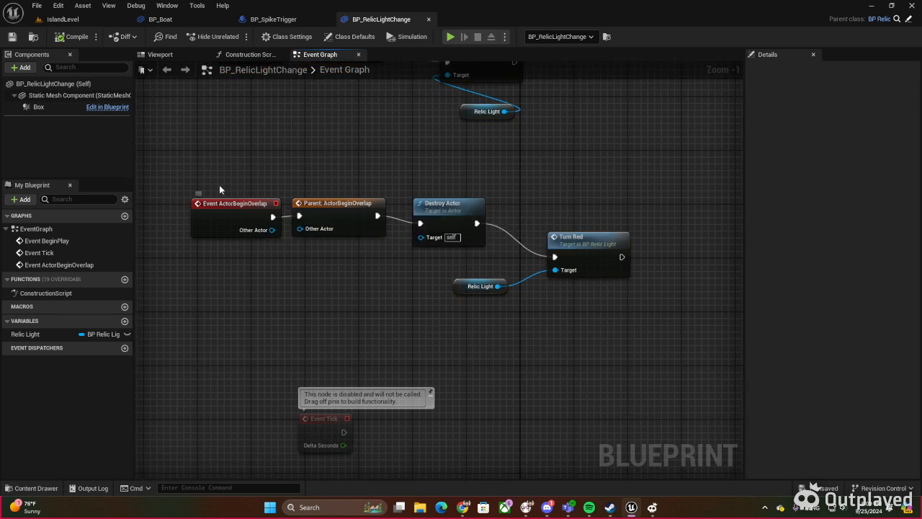
# Step: Search the level's Content folder for "relic", open BP_Relic and examine its ActorBeginOverlap event leading to Destroy Actor
pyautogui.click(62, 19)
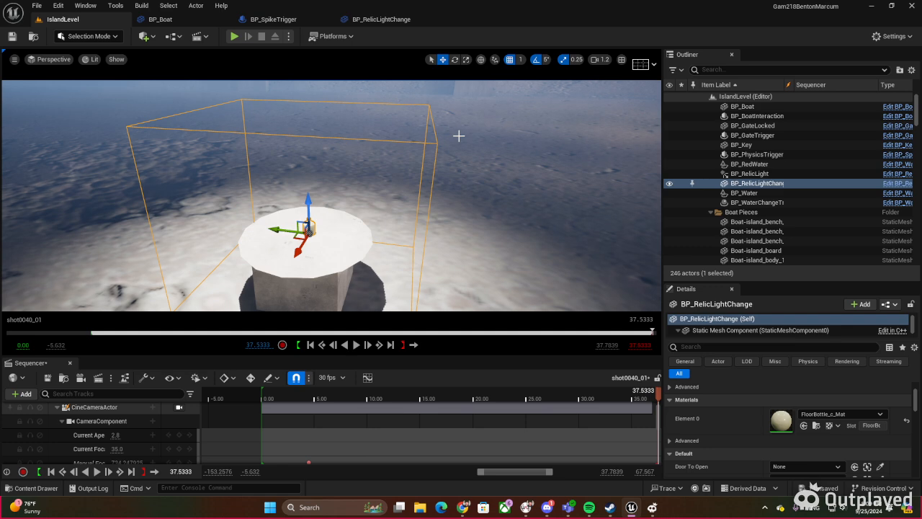
pyautogui.moveTo(390, 167); pyautogui.dragTo(390, 188, button='right')
pyautogui.hotkey('ctrl', 'space')
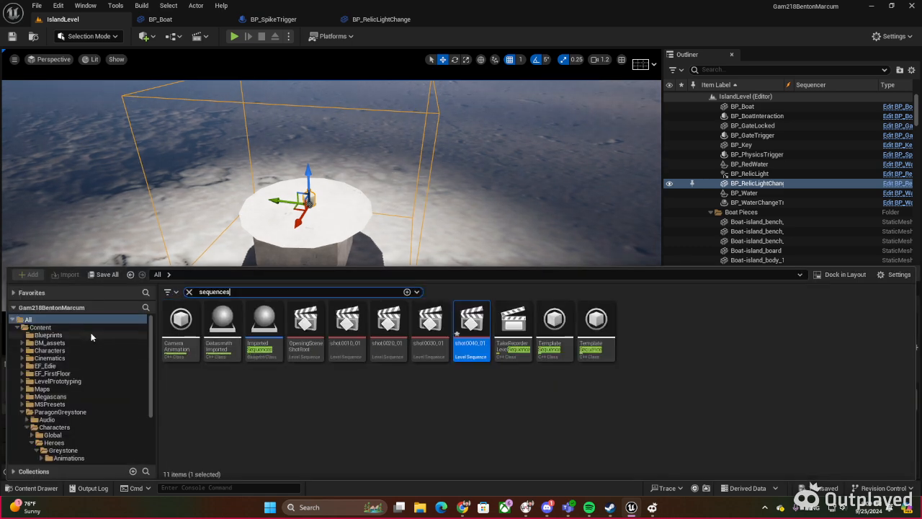
pyautogui.click(88, 337)
pyautogui.click(232, 291)
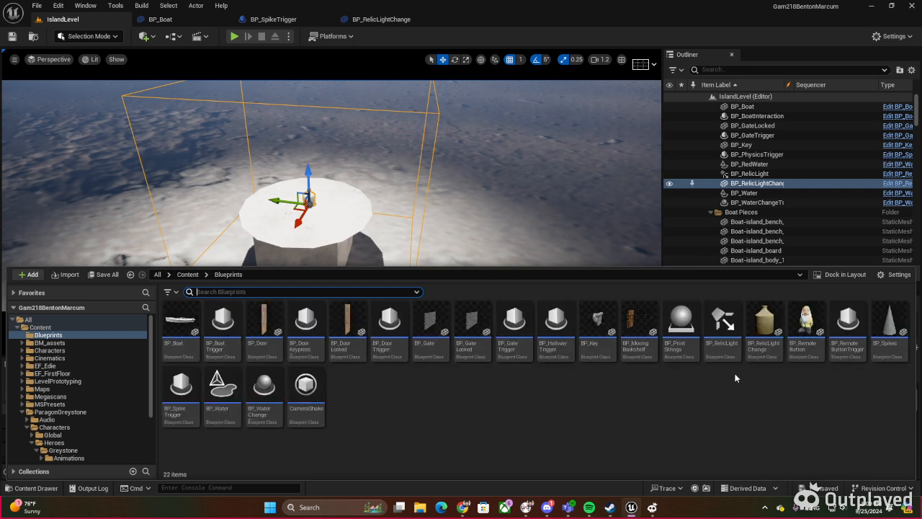
pyautogui.write('re')
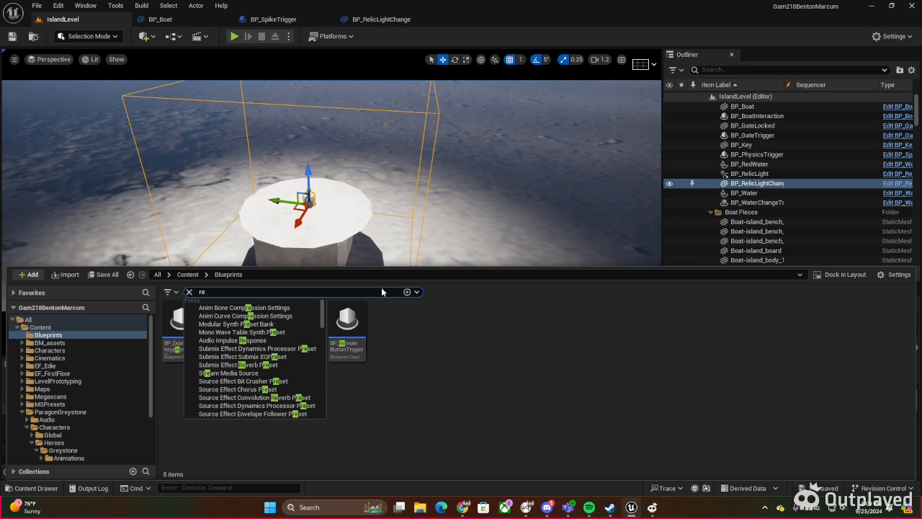
pyautogui.write('lic')
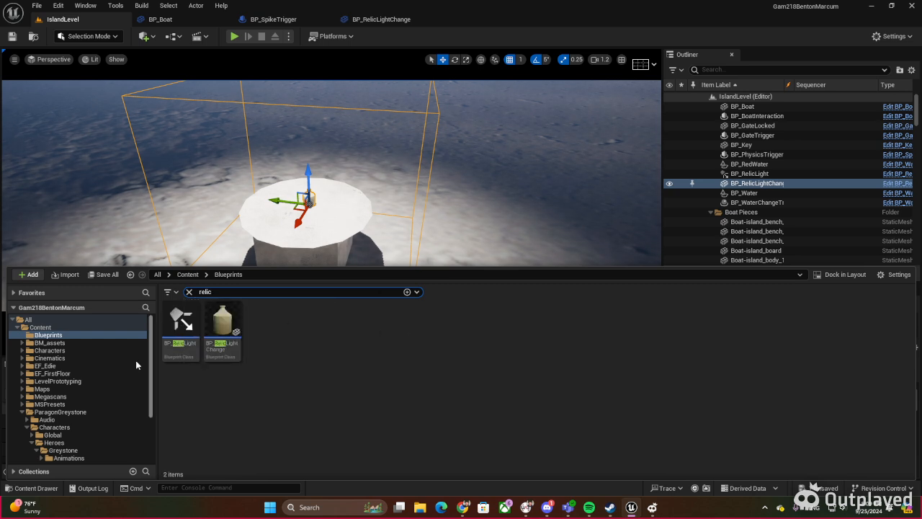
pyautogui.click(70, 327)
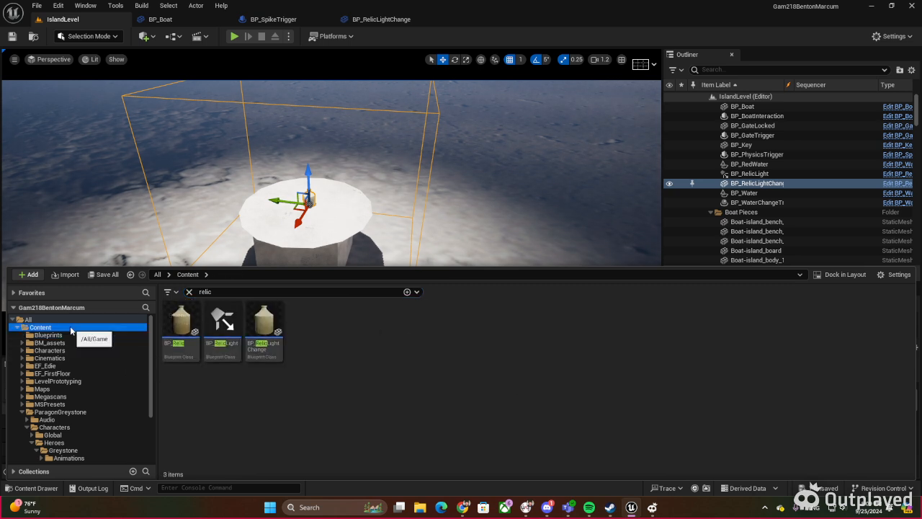
pyautogui.doubleClick(181, 324)
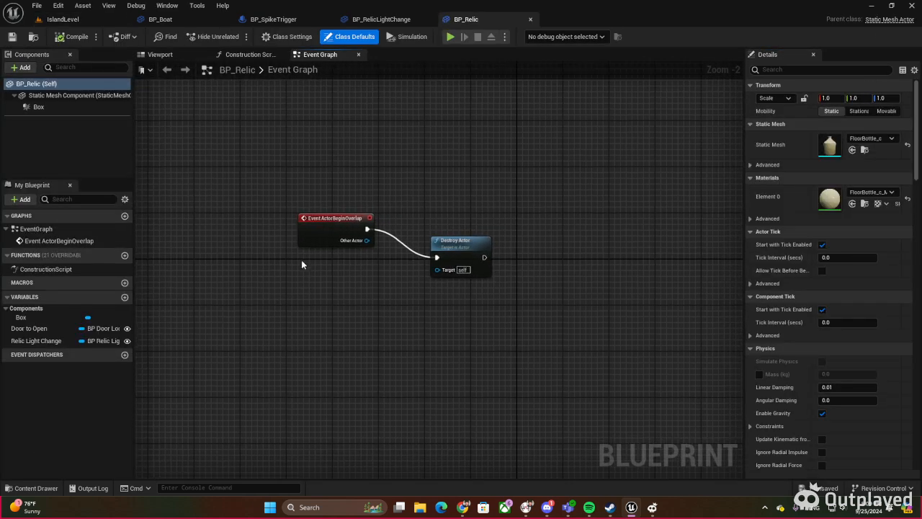
pyautogui.moveTo(313, 196); pyautogui.dragTo(510, 304)
pyautogui.moveTo(315, 324); pyautogui.dragTo(362, 309, button='right')
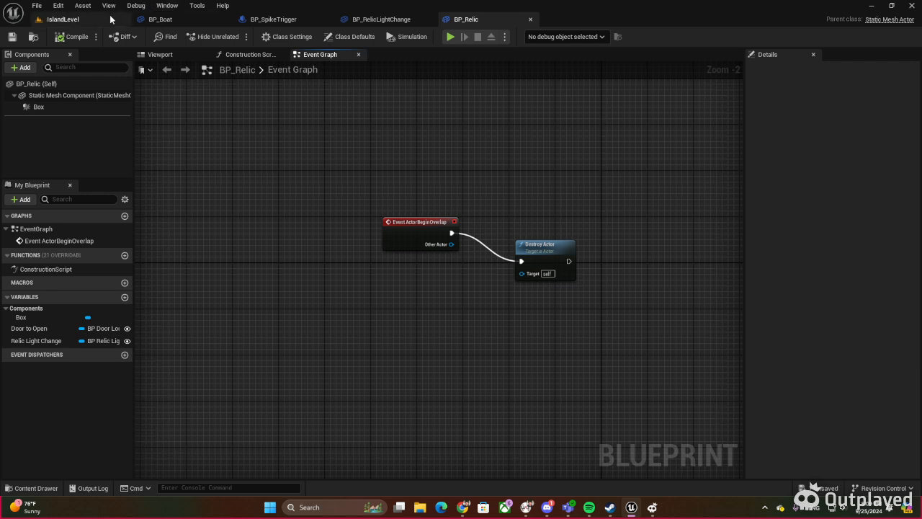
# Step: Open the BP_RelicLight blueprint from the project content and view its four custom light events
pyautogui.click(84, 20)
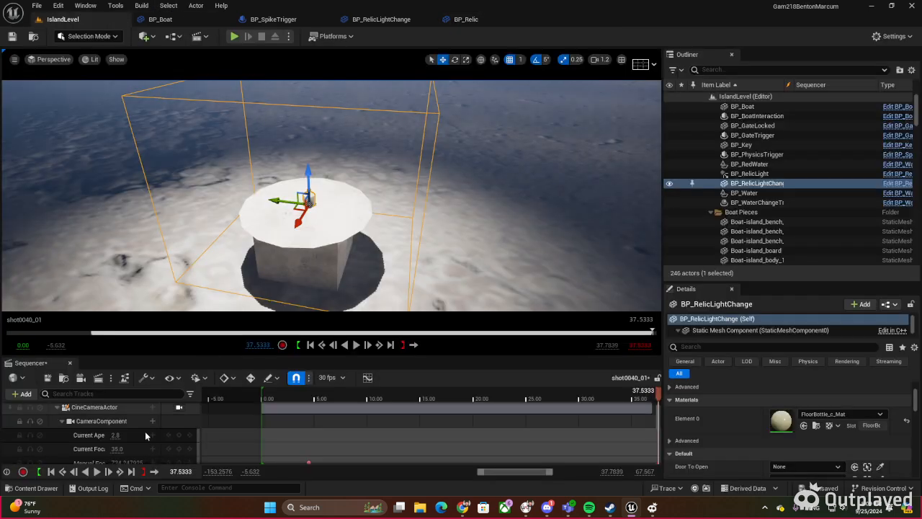
pyautogui.click(32, 489)
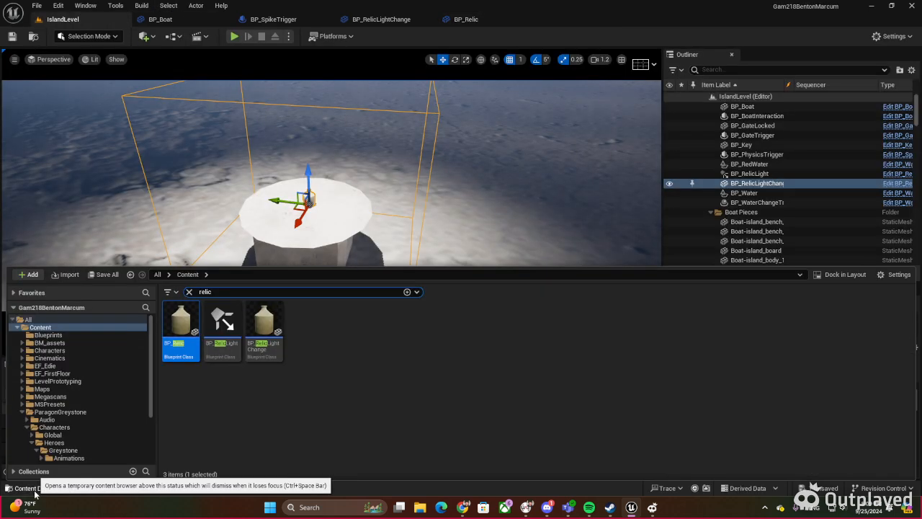
pyautogui.click(218, 355)
pyautogui.doubleClick(218, 354)
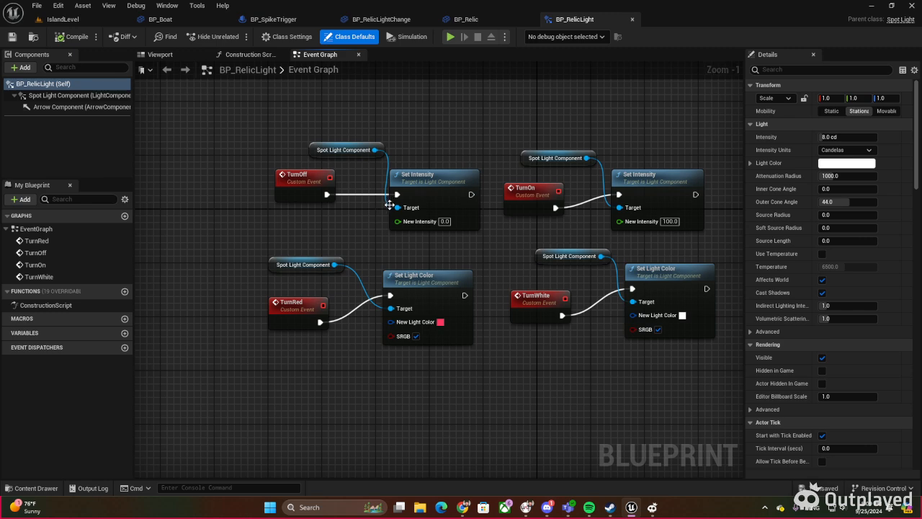
pyautogui.moveTo(360, 227); pyautogui.dragTo(301, 232, button='right')
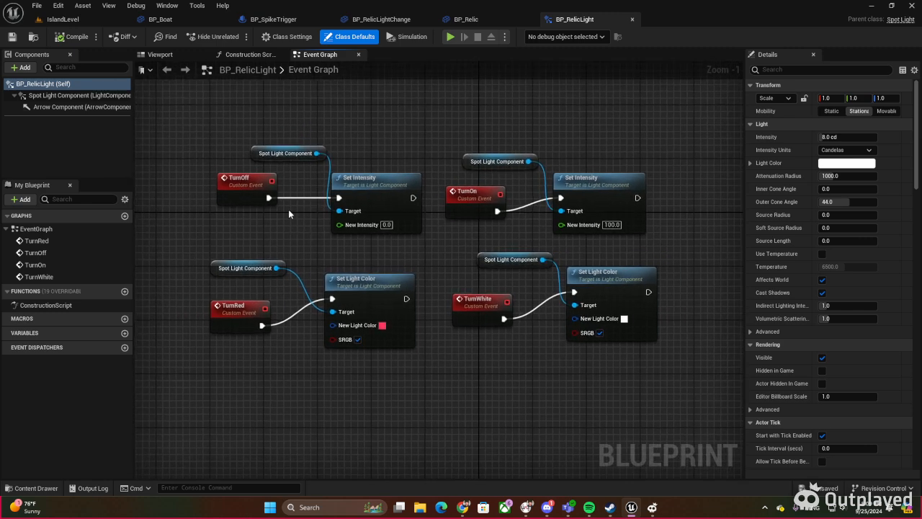
# Step: Close the BP_Boat and BP_SpikeTrigger blueprints
pyautogui.click(76, 21)
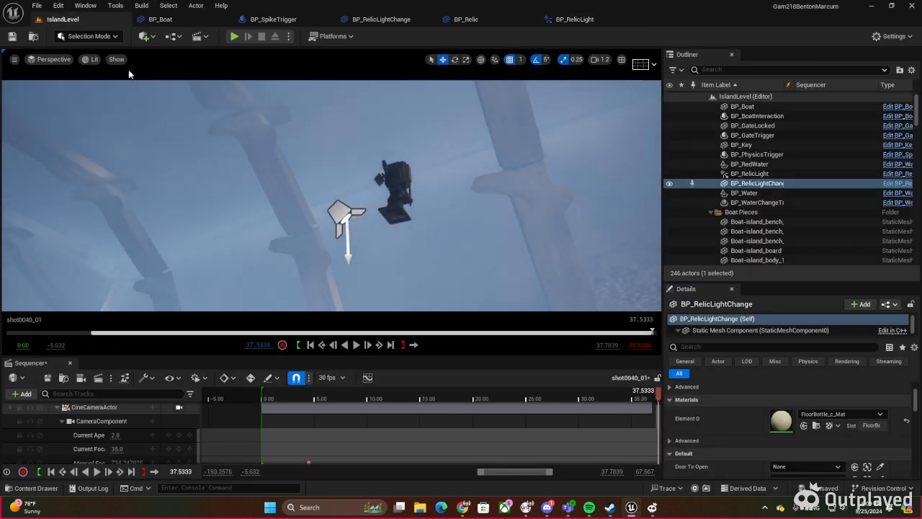
pyautogui.click(160, 19)
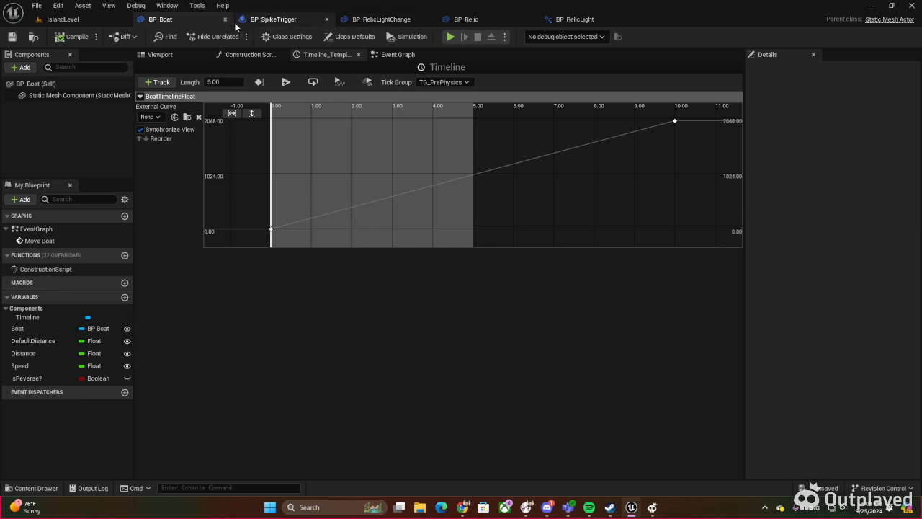
pyautogui.click(224, 20)
pyautogui.click(225, 19)
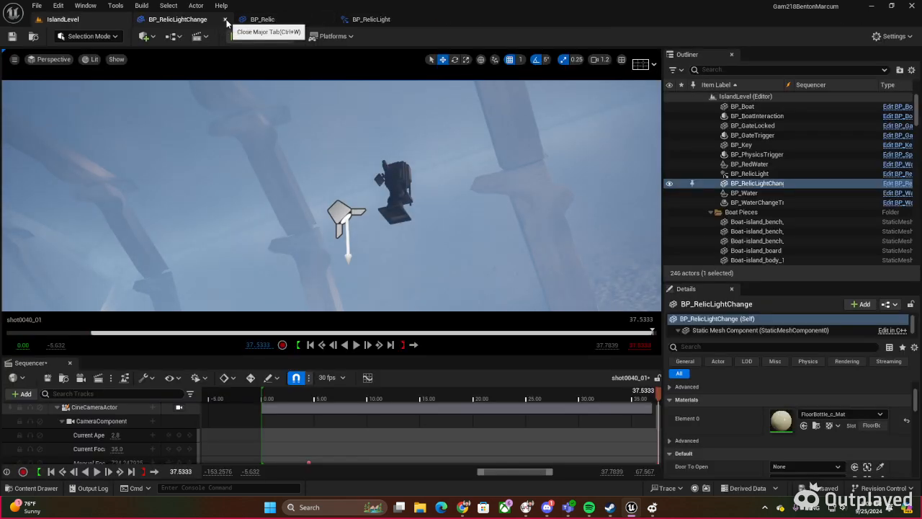
# Step: Return to BP_RelicLight and highlight the TurnOff event with its Spot Light Component and Set Intensity nodes
pyautogui.click(370, 20)
pyautogui.moveTo(294, 246); pyautogui.dragTo(340, 231, button='right')
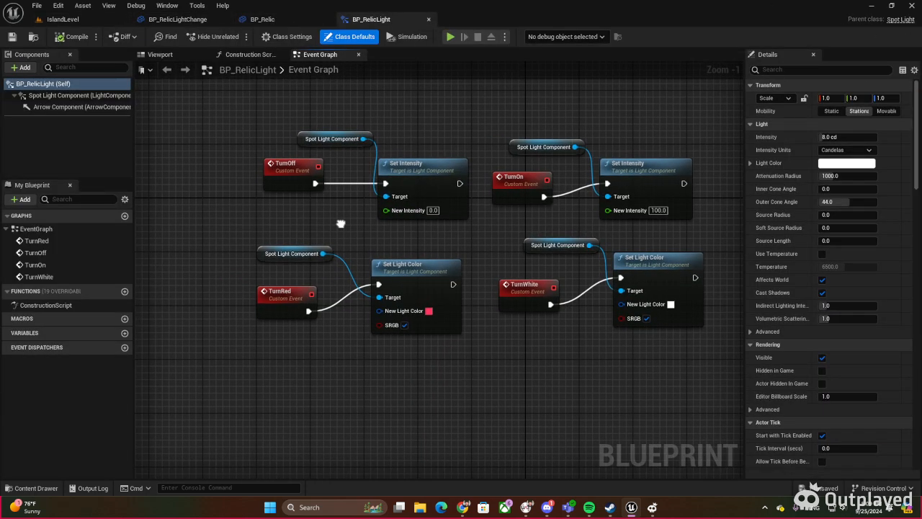
pyautogui.moveTo(320, 139); pyautogui.dragTo(454, 227)
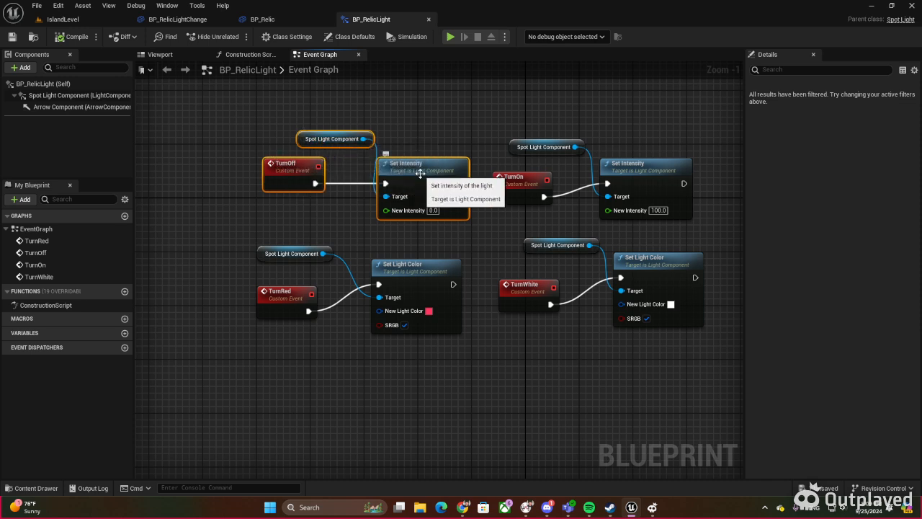
# Step: Examine the TurnOff, TurnOn, TurnRed and TurnWhite light events in the BP_RelicLight event graph
pyautogui.click(483, 138)
pyautogui.moveTo(483, 118); pyautogui.dragTo(373, 137, button='right')
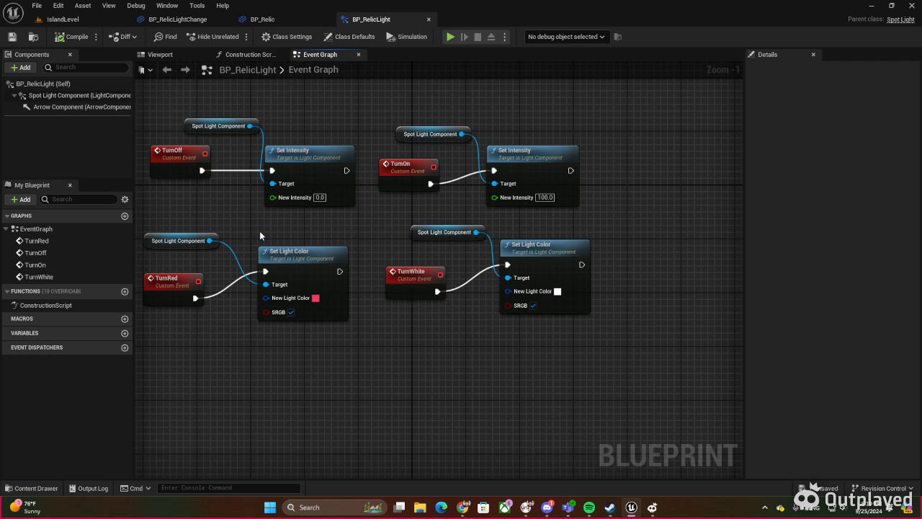
pyautogui.moveTo(190, 290); pyautogui.dragTo(369, 278, button='right')
pyautogui.moveTo(582, 322); pyautogui.dragTo(442, 316, button='right')
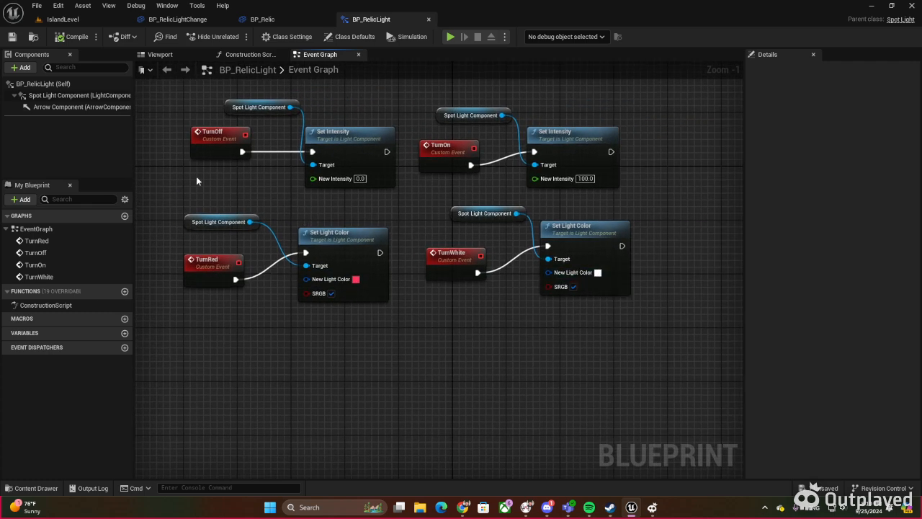
pyautogui.moveTo(197, 180); pyautogui.dragTo(260, 195, button='right')
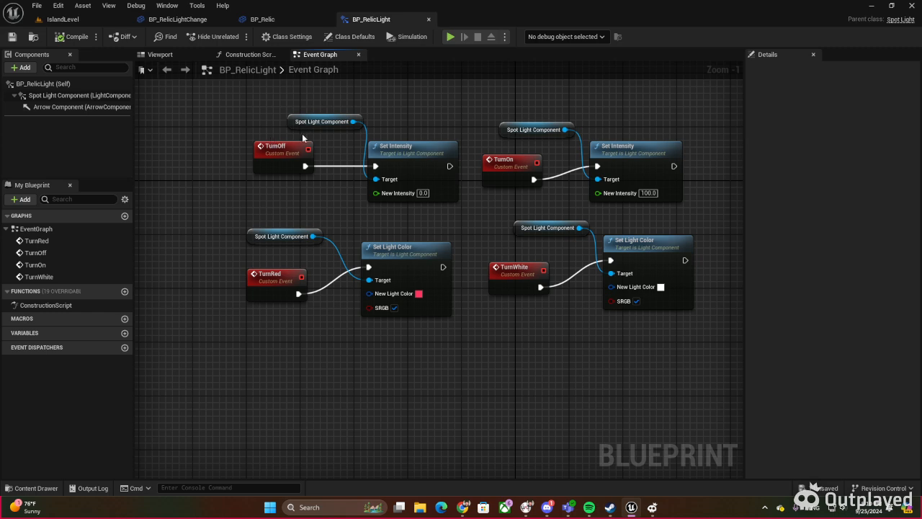
# Step: Compare the Turn White and Turn Red calls in the BP_RelicLightChange graph with the custom events in BP_RelicLight
pyautogui.click(180, 19)
pyautogui.moveTo(262, 187); pyautogui.dragTo(238, 177, button='right')
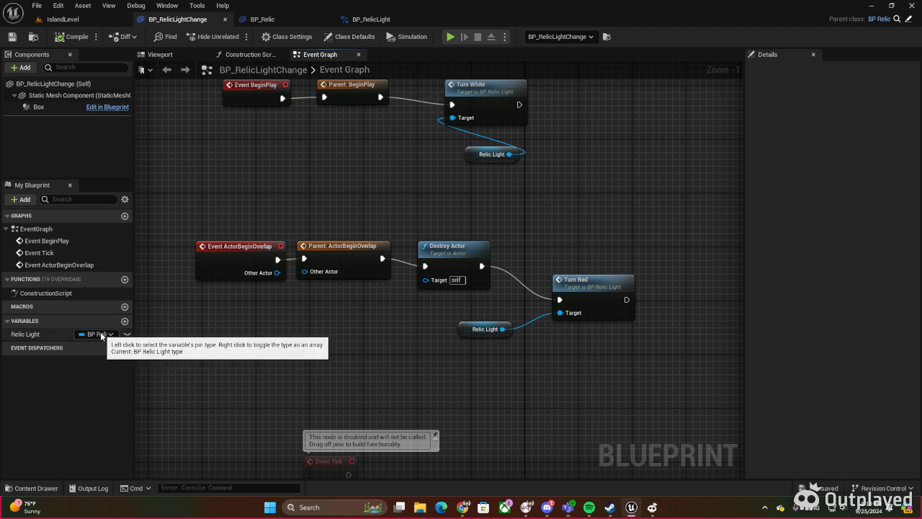
pyautogui.click(371, 20)
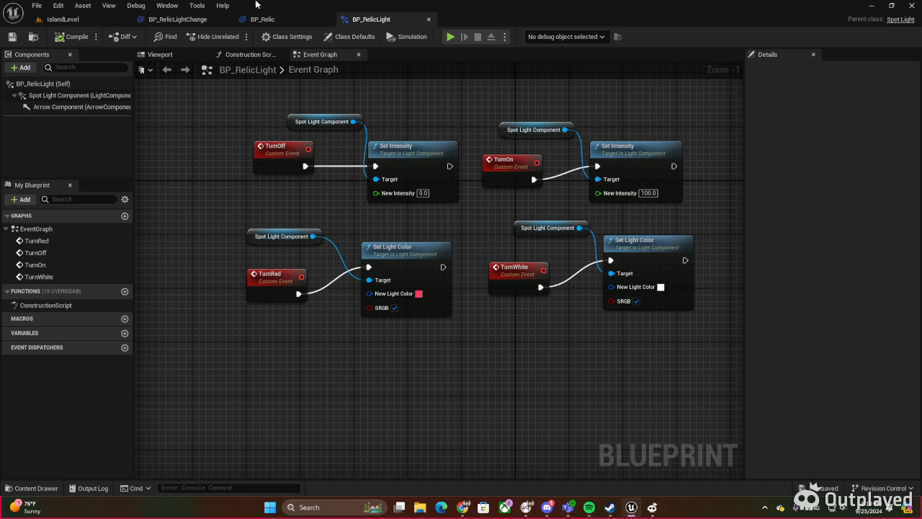
pyautogui.click(180, 19)
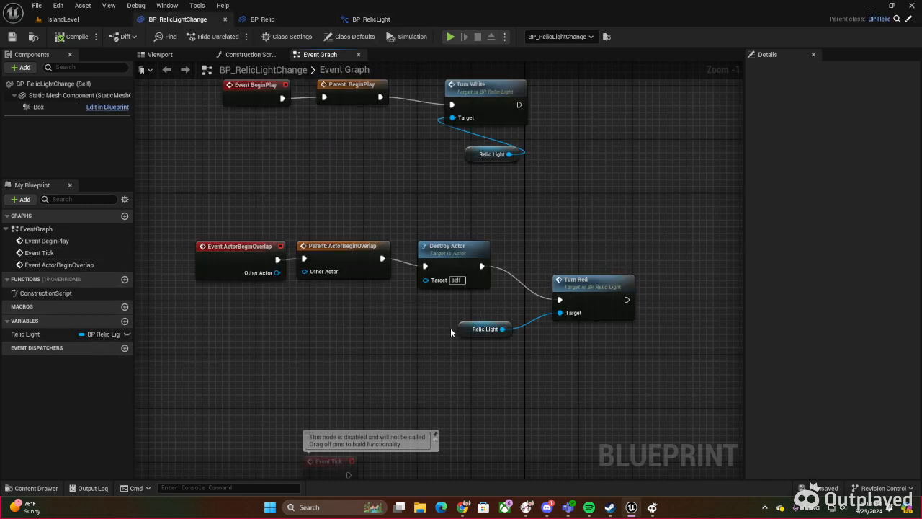
pyautogui.moveTo(438, 320); pyautogui.dragTo(444, 339, button='right')
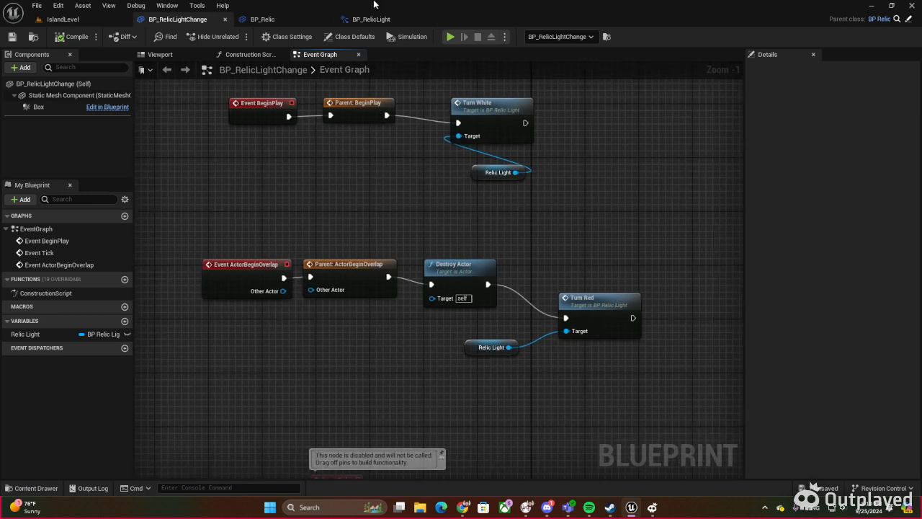
# Step: Search the variable types for "BP_relic" and set the Relic Light variable to a BP Relic Light Object Reference
pyautogui.click(478, 171)
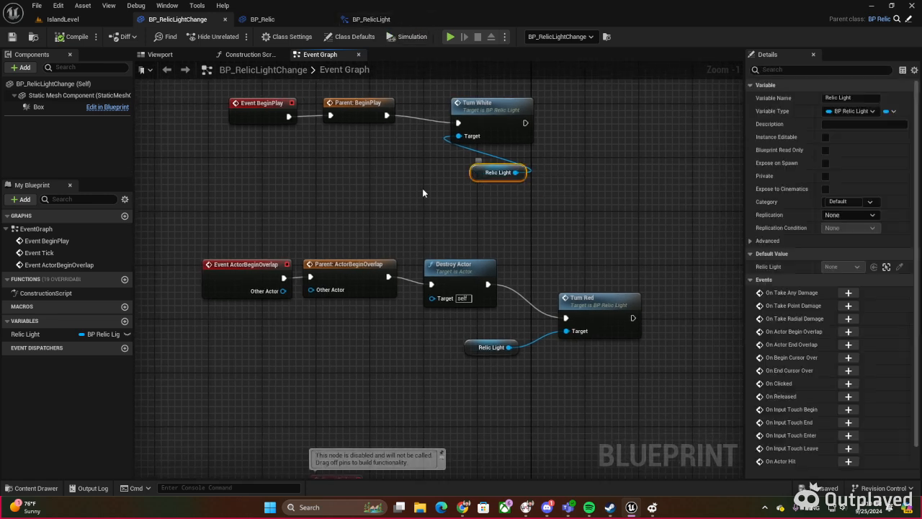
pyautogui.click(96, 334)
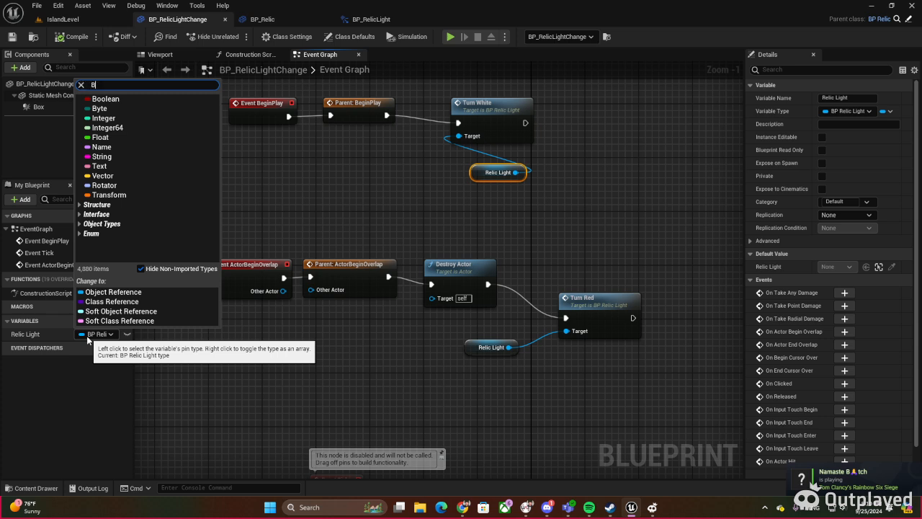
pyautogui.write('BP_relic')
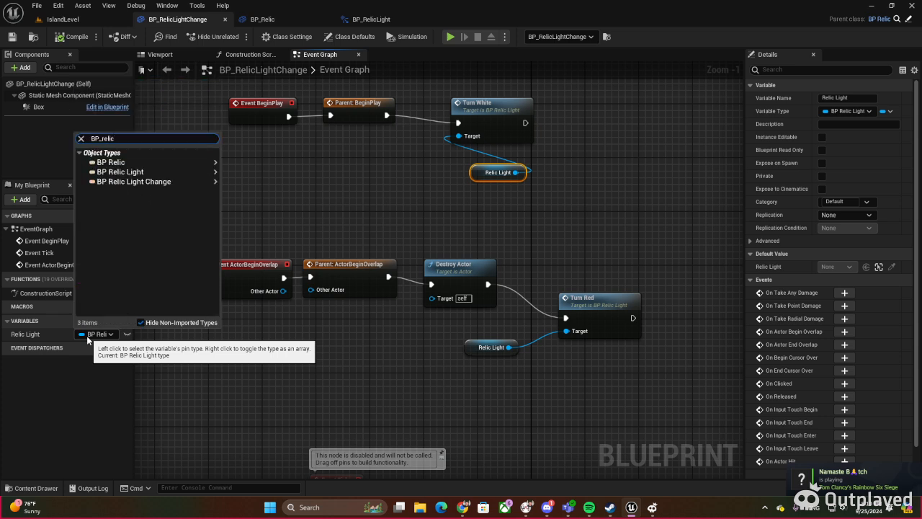
pyautogui.moveTo(118, 173)
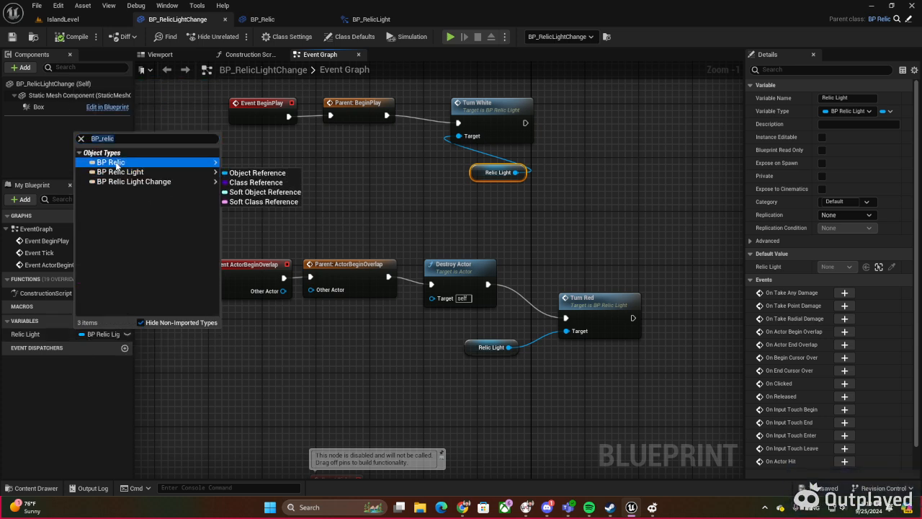
pyautogui.moveTo(136, 187)
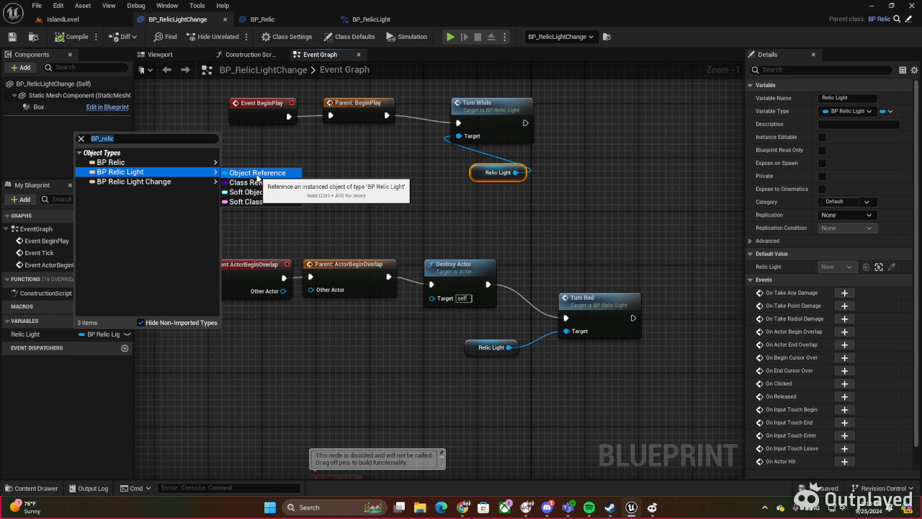
pyautogui.click(257, 173)
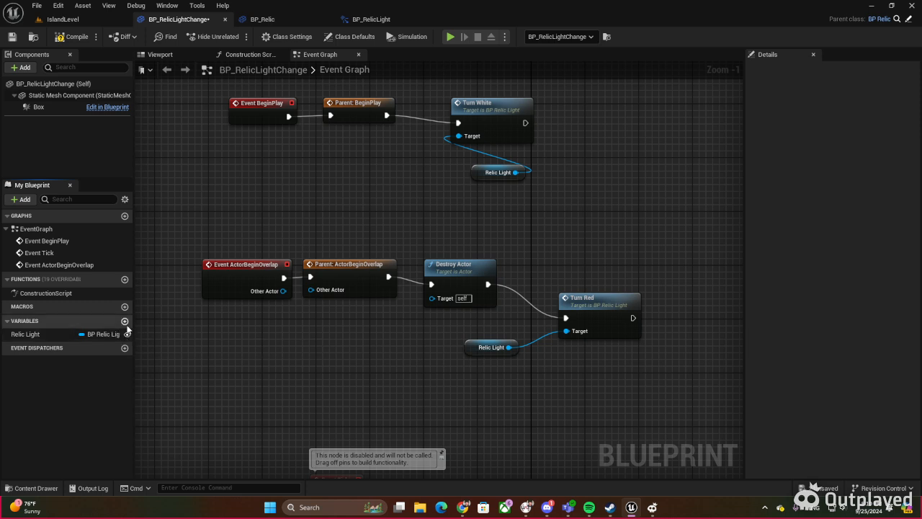
# Step: Return to IslandLevel, select the BP_RelicLight spot light and examine its properties from the transform to the collision settings
pyautogui.click(63, 19)
pyautogui.click(336, 225)
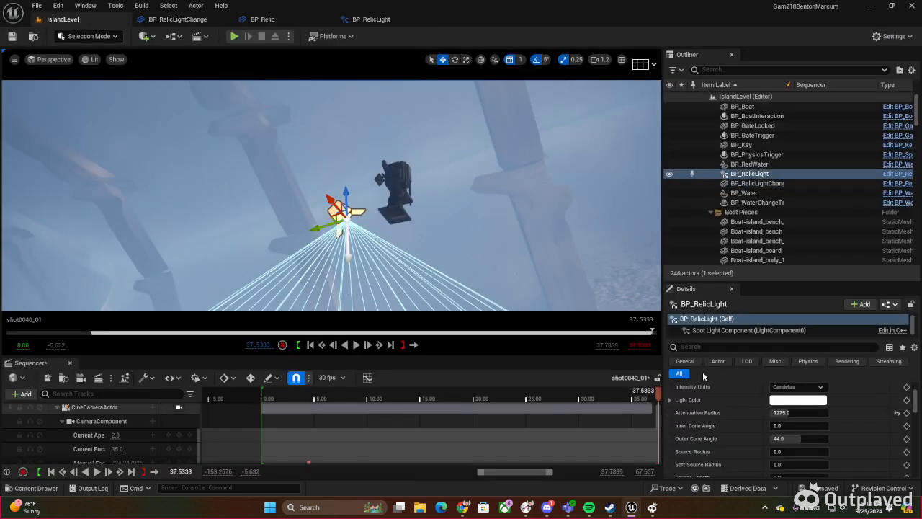
pyautogui.scroll(3, 916, 391)
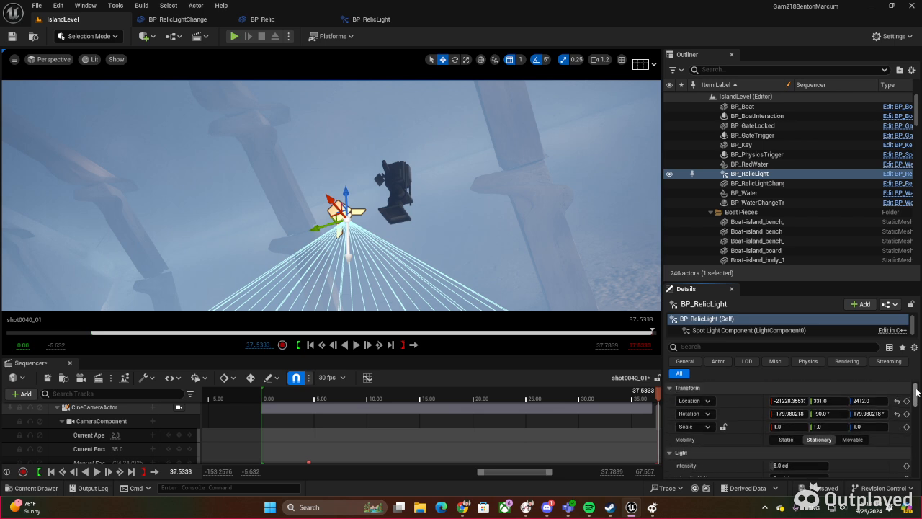
pyautogui.scroll(-3, 850, 436)
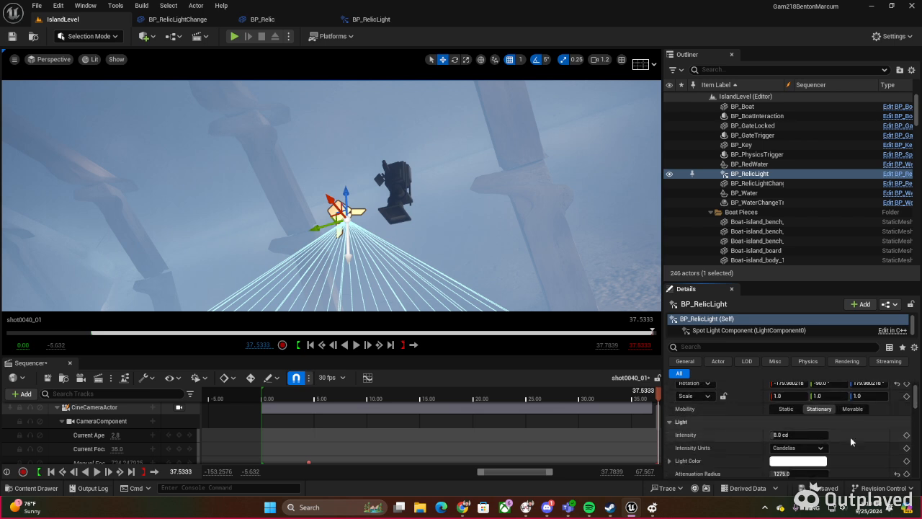
pyautogui.scroll(-1, 847, 438)
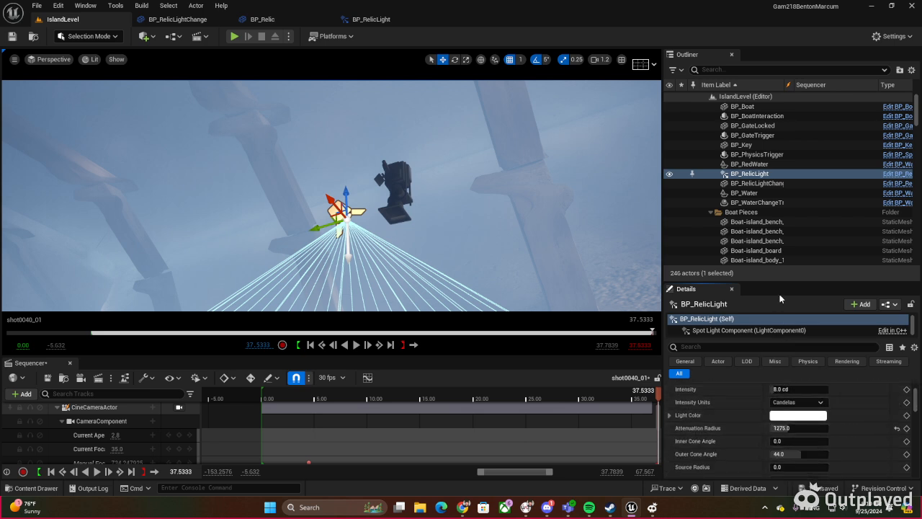
pyautogui.moveTo(781, 282); pyautogui.dragTo(781, 125)
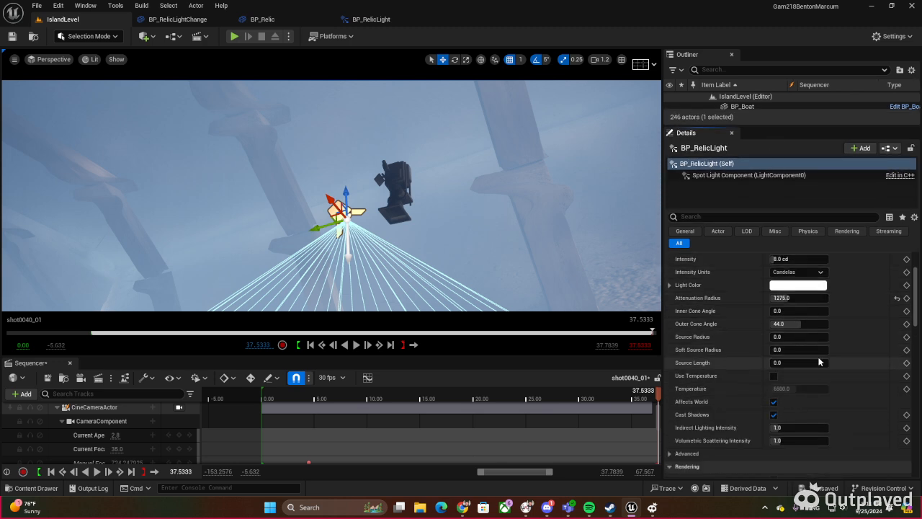
pyautogui.scroll(-4, 822, 357)
pyautogui.scroll(-4, 823, 356)
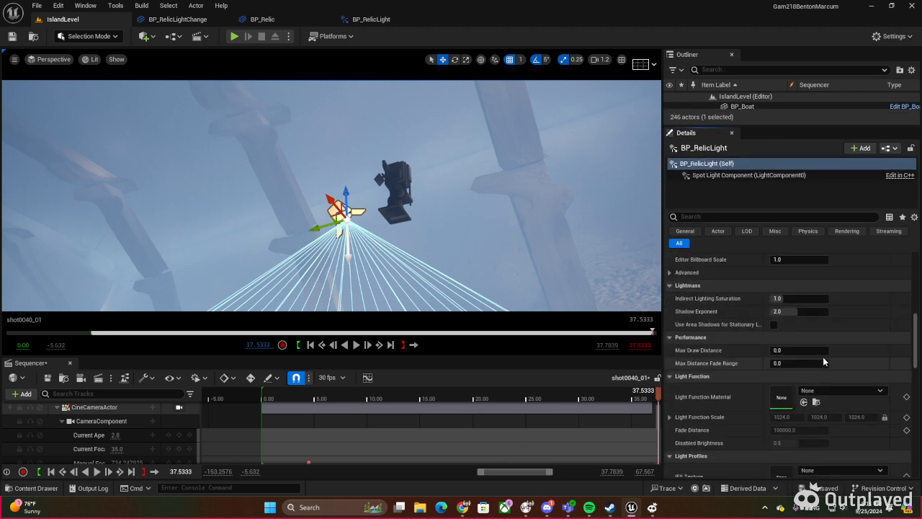
pyautogui.scroll(-3, 823, 357)
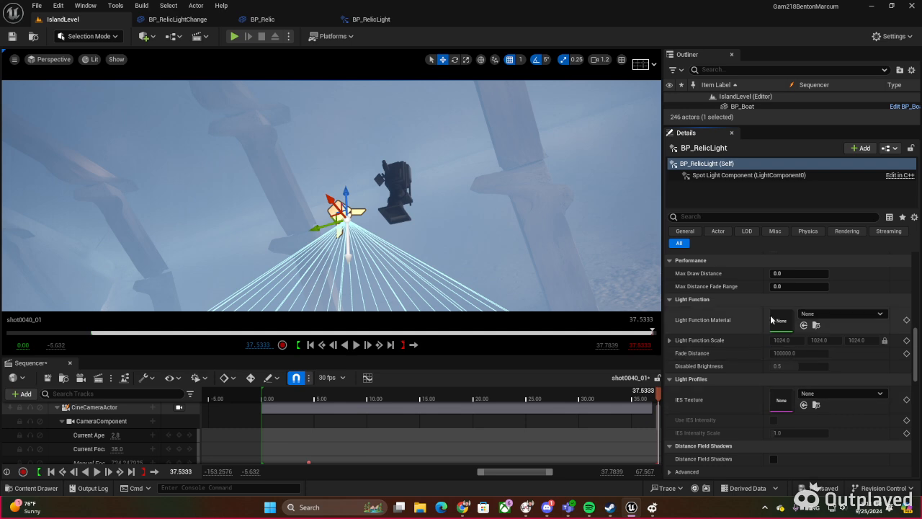
pyautogui.scroll(-2, 801, 382)
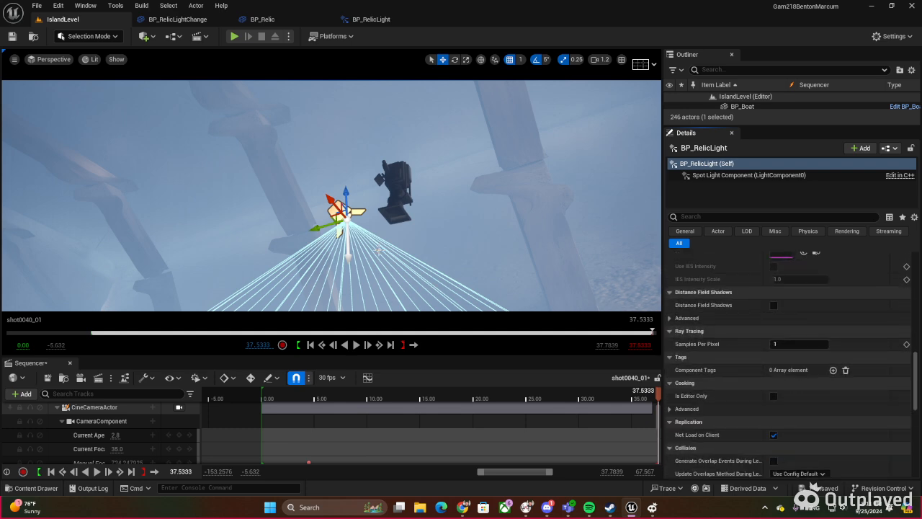
# Step: Assign BP_RelicLight to the Relic Light property of the BP_RelicLightChange actor on the pedestal and save the level
pyautogui.moveTo(379, 250); pyautogui.dragTo(382, 324, button='right')
pyautogui.click(400, 147)
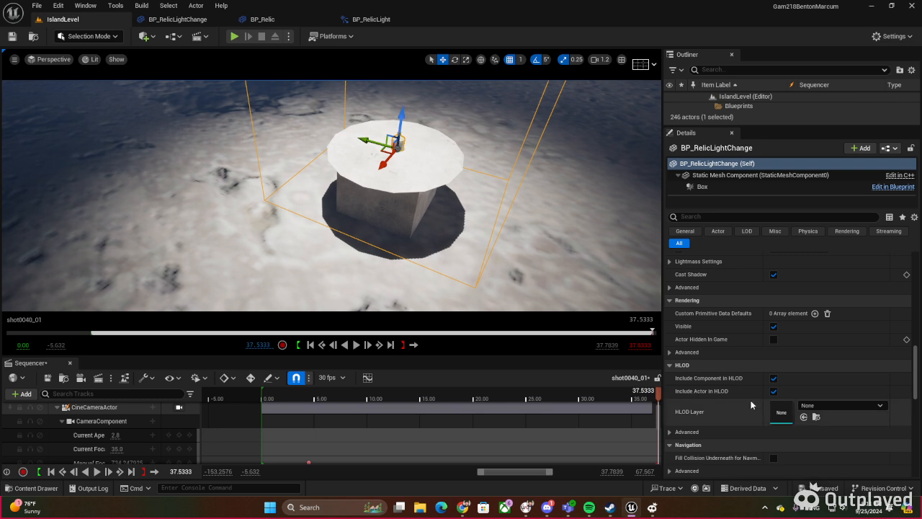
pyautogui.scroll(6, 751, 405)
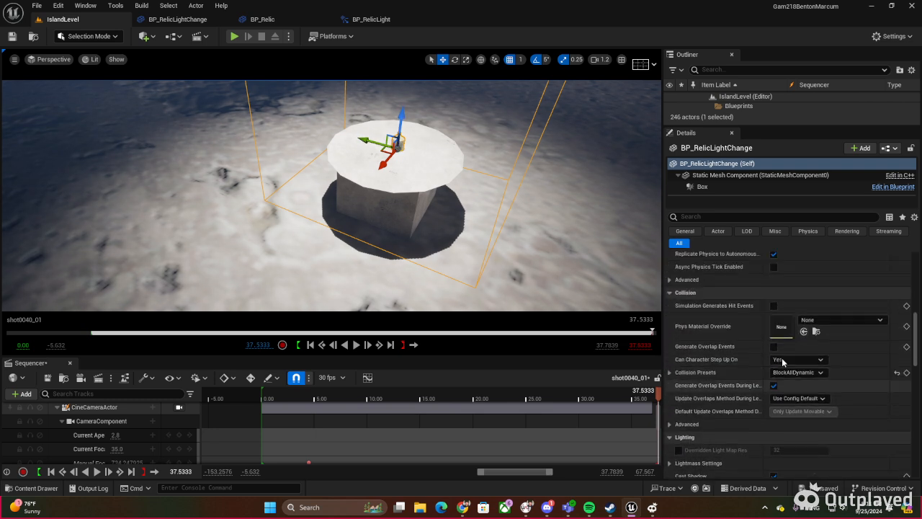
pyautogui.scroll(7, 782, 346)
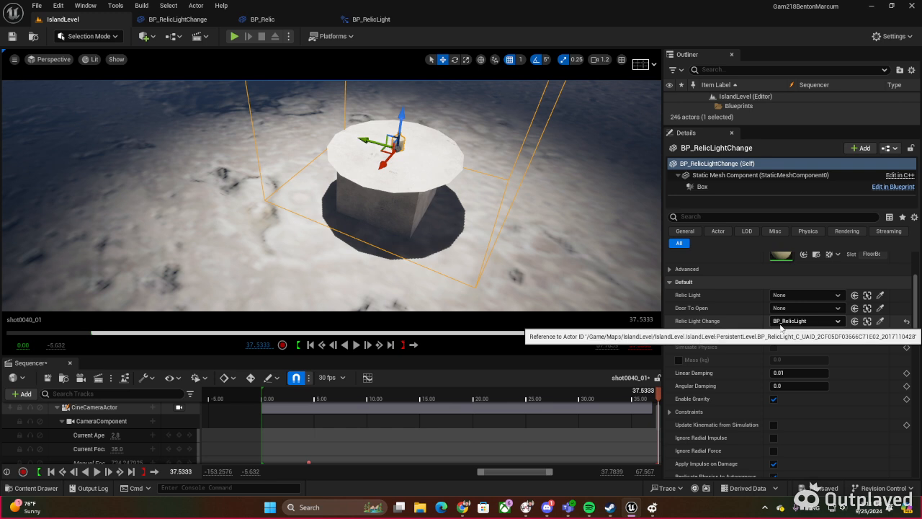
pyautogui.click(776, 295)
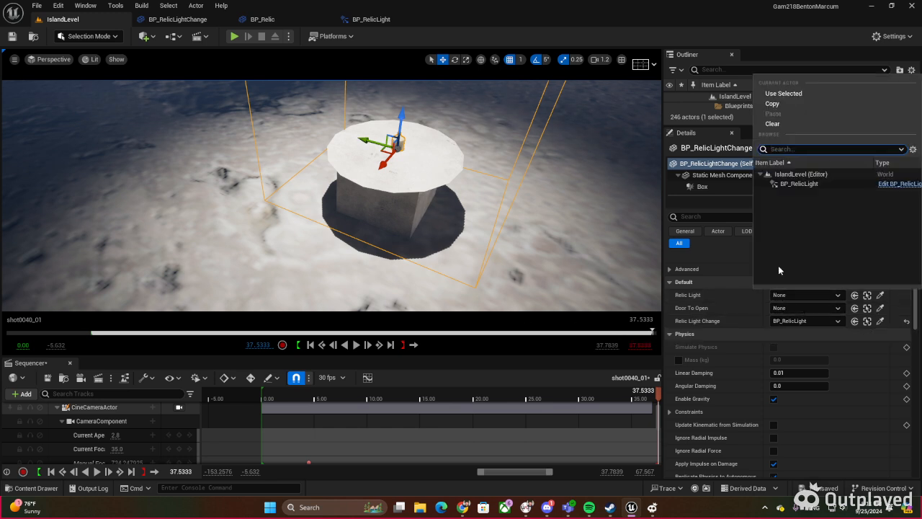
pyautogui.click(803, 190)
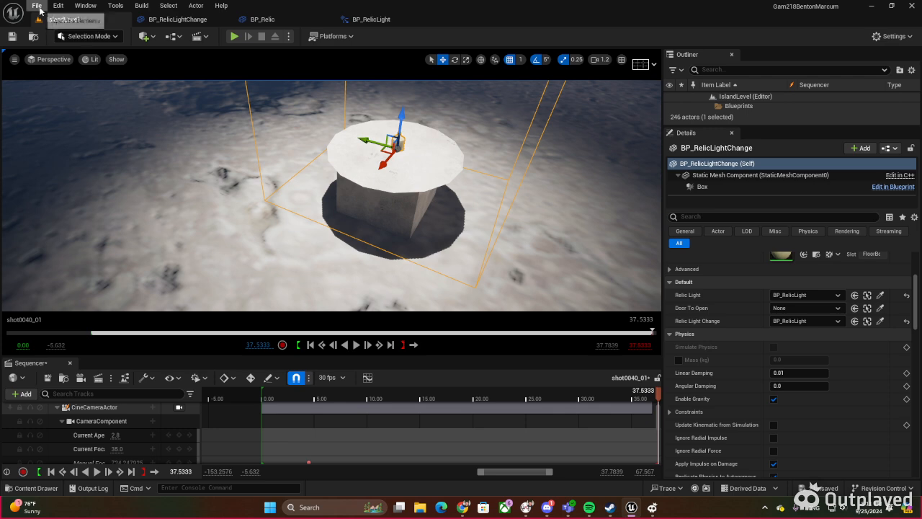
pyautogui.click(12, 36)
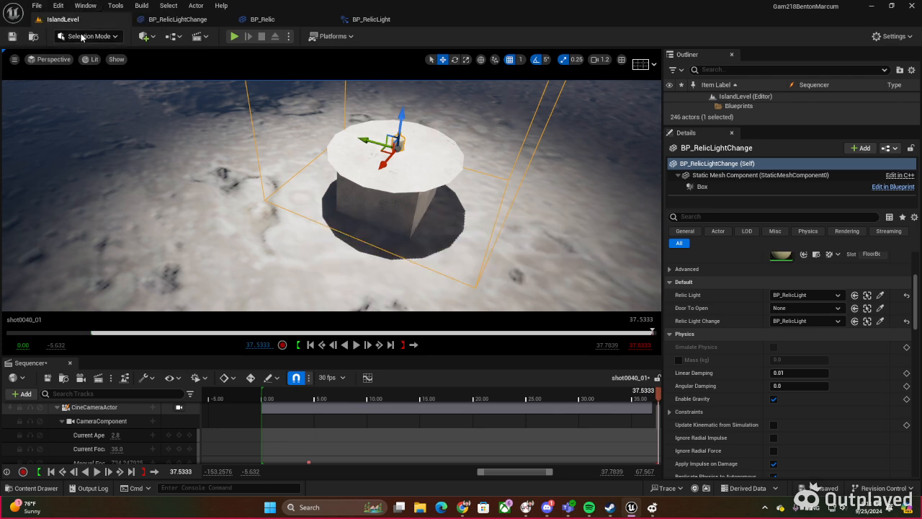
# Step: Start a playtest from the floor near the relic pedestal and walk the character into the relic
pyautogui.moveTo(320, 211); pyautogui.dragTo(432, 216, button='right')
pyautogui.press('s')
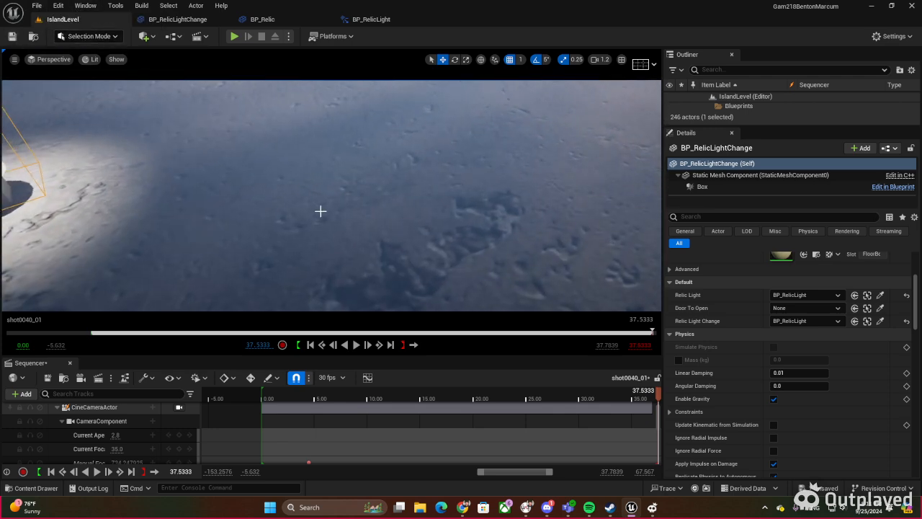
pyautogui.rightClick(320, 211)
pyautogui.click(379, 481)
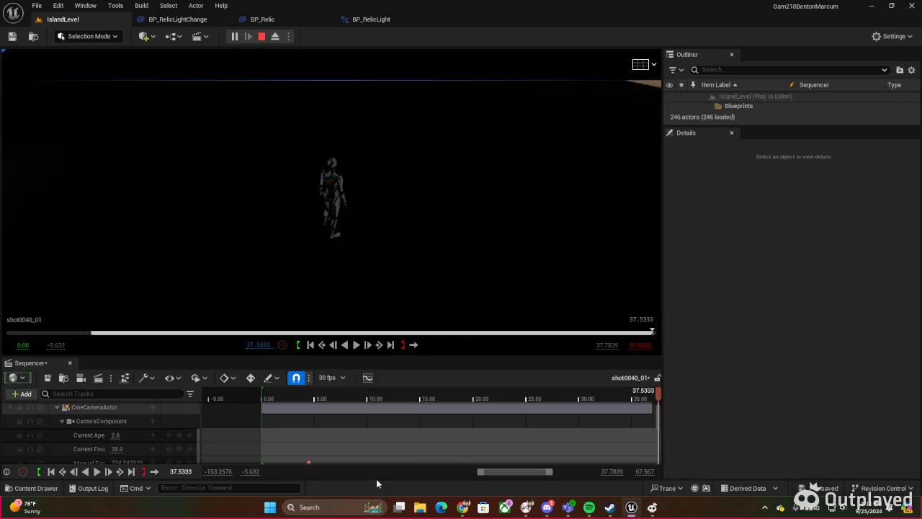
pyautogui.click(443, 169)
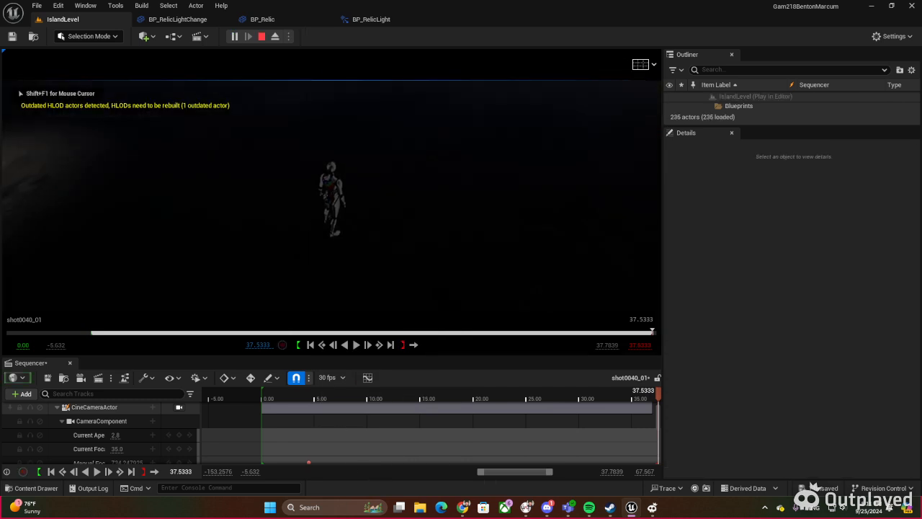
pyautogui.press('w')
pyautogui.press('w')
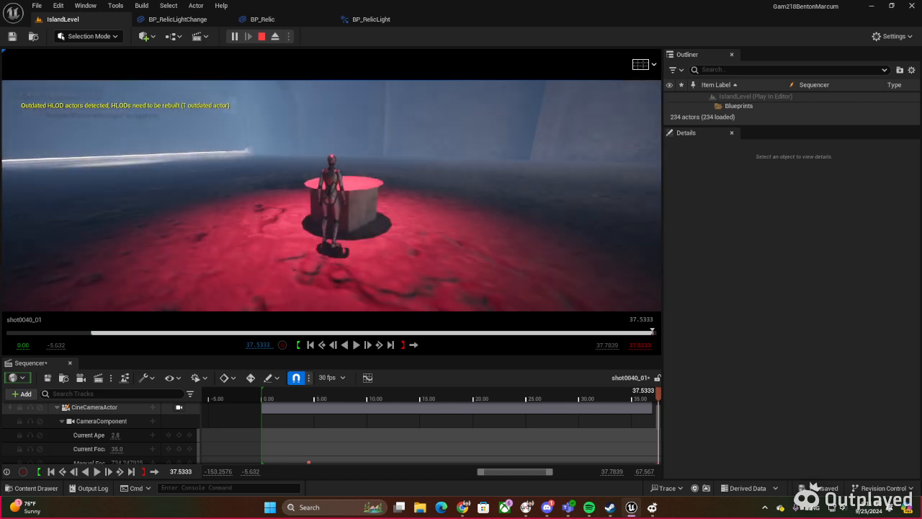
# Step: Move the character around the pedestal and jump onto it to inspect the relic light's colour change
pyautogui.press('s')
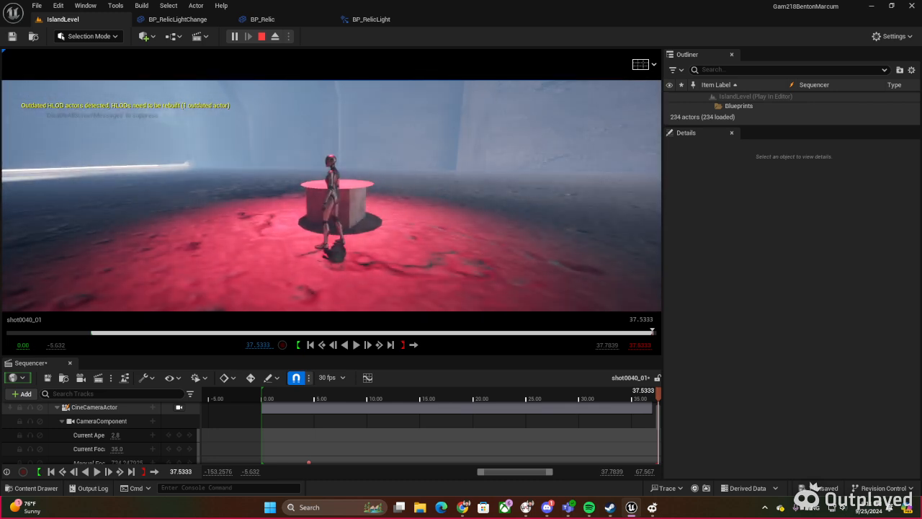
pyautogui.press('w')
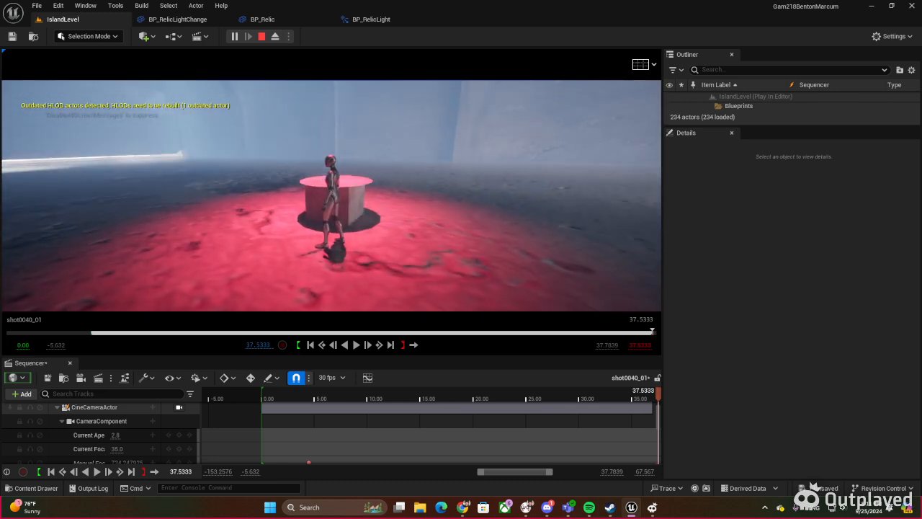
pyautogui.press('space')
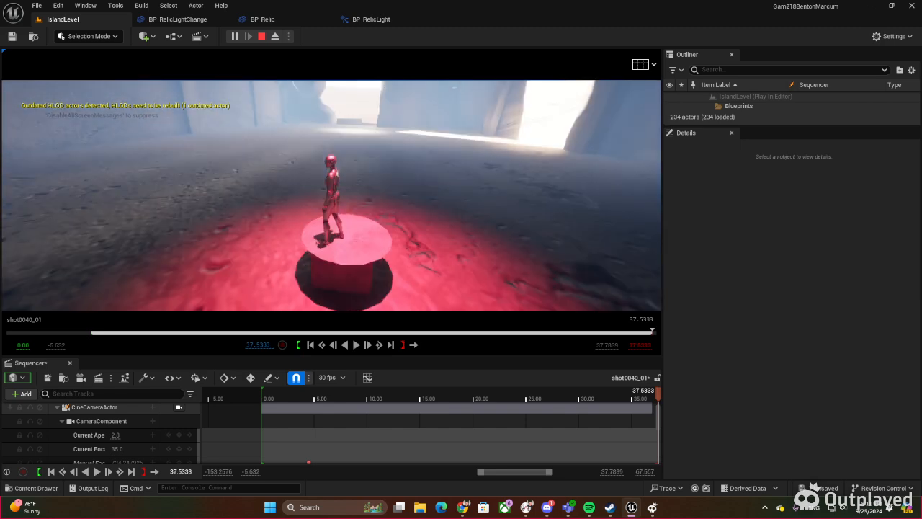
pyautogui.press('w')
pyautogui.press('space')
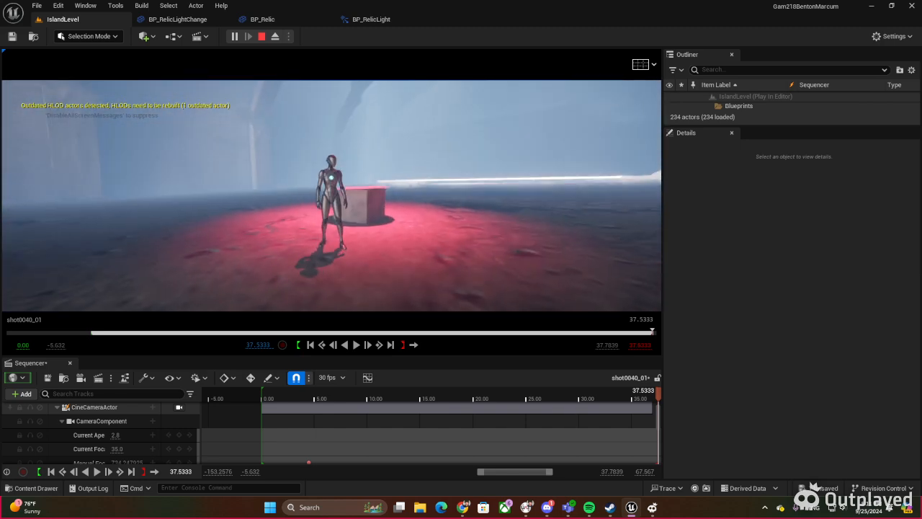
# Step: Walk and jump the character through the red relic light, and end the playtest
pyautogui.press('w')
pyautogui.press('space')
pyautogui.press('Escape')
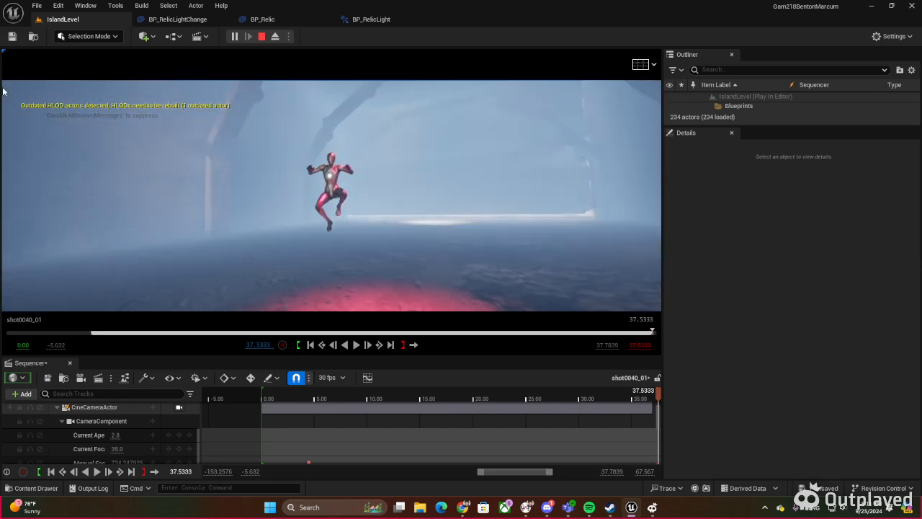
# Step: Review the light intensity and colour events in BP_RelicLight's event graph, selecting the TurnRed event with its Set Light Color nodes
pyautogui.click(366, 21)
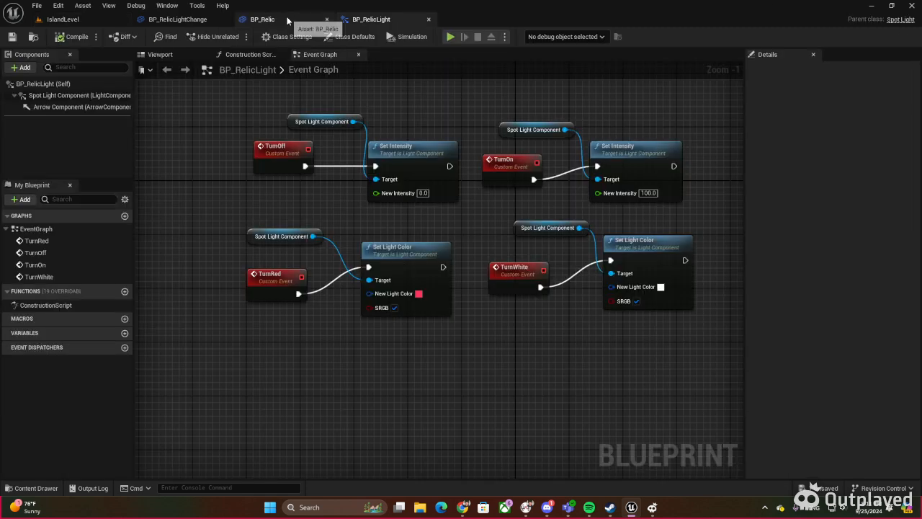
pyautogui.moveTo(490, 137); pyautogui.dragTo(377, 124, button='right')
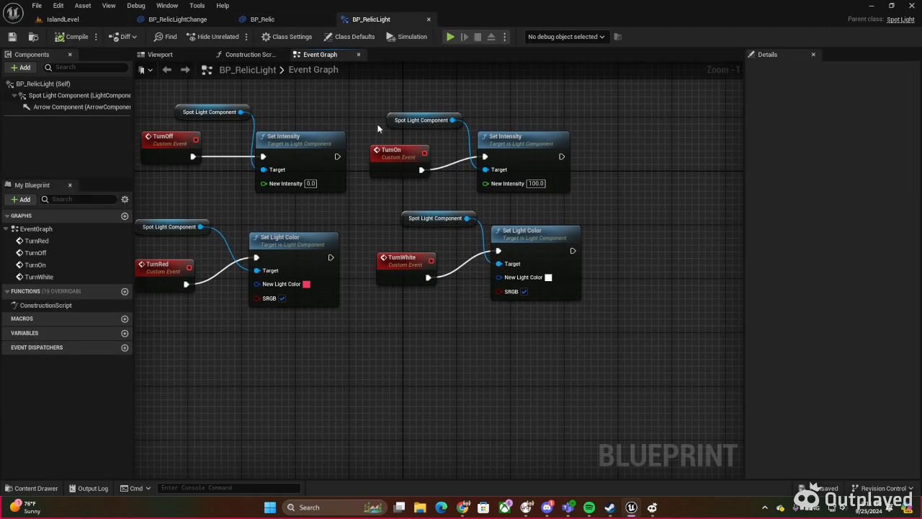
pyautogui.moveTo(320, 109); pyautogui.dragTo(386, 109, button='right')
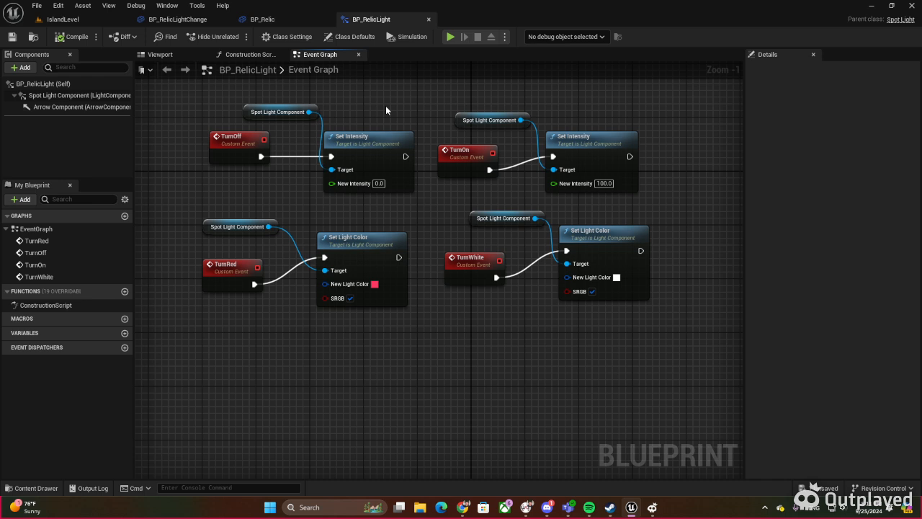
pyautogui.moveTo(368, 259); pyautogui.dragTo(352, 253, button='right')
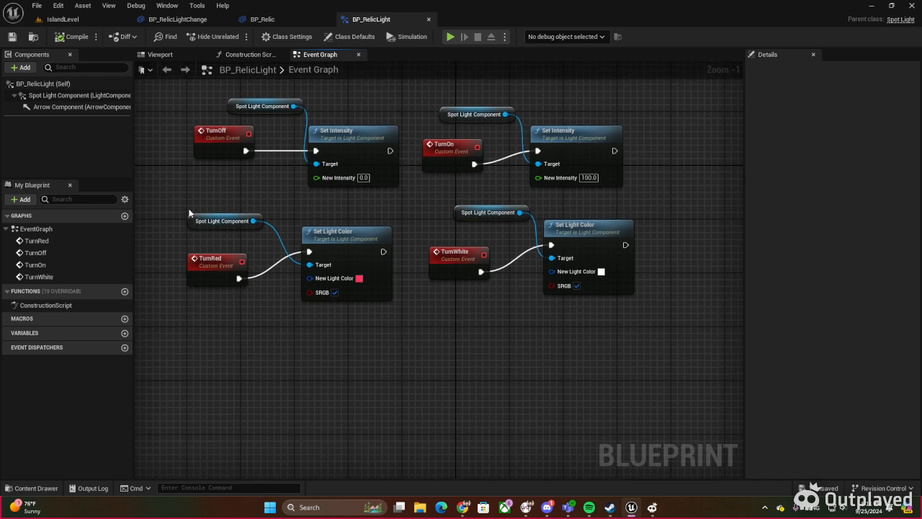
pyautogui.moveTo(171, 192); pyautogui.dragTo(368, 339)
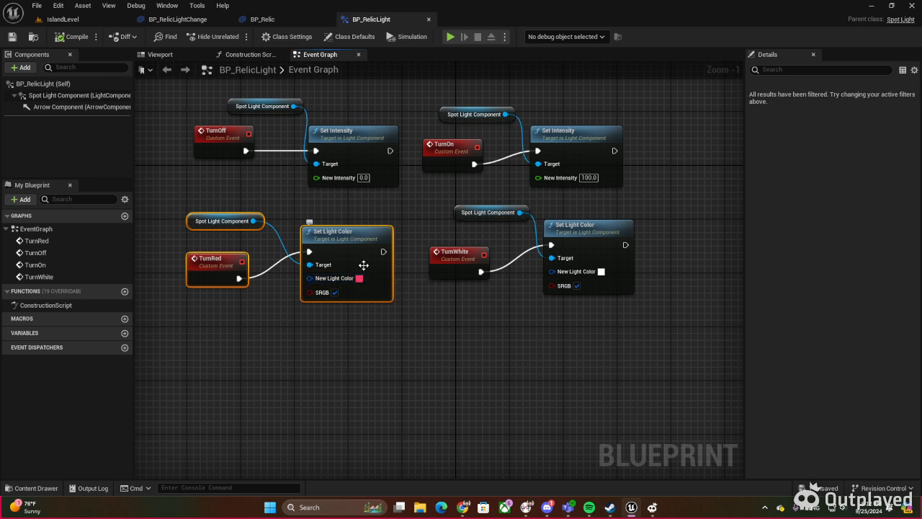
# Step: Check where BP_RelicLightChange calls Turn White and Turn Red, and return to the BP_RelicLight event graph
pyautogui.click(268, 19)
pyautogui.click(188, 20)
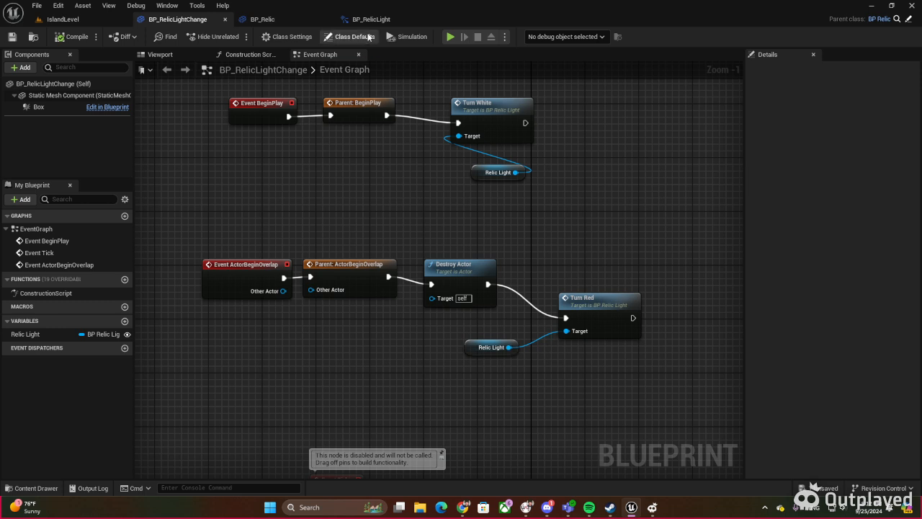
pyautogui.click(371, 19)
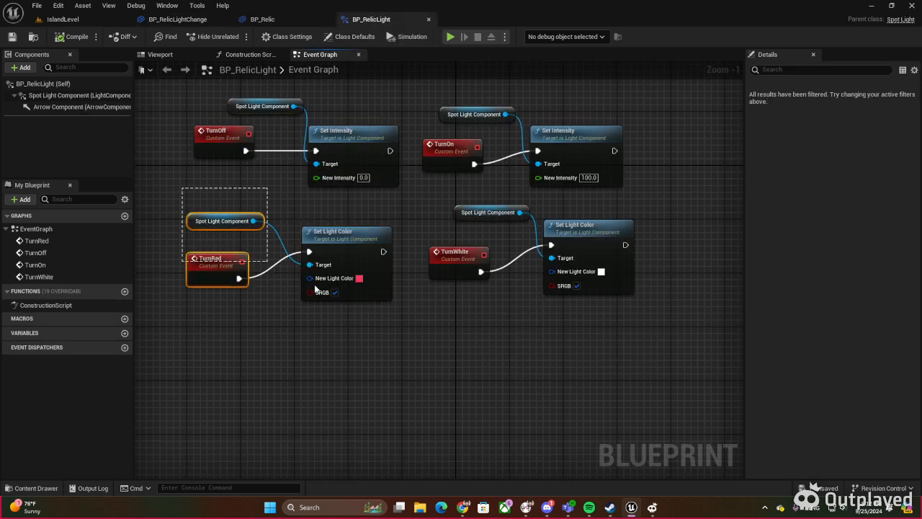
# Step: Return to IslandLevel and fly over the island to examine the shoreline with the boat and the characters beside it
pyautogui.click(63, 20)
pyautogui.press('w')
pyautogui.moveTo(211, 239)
pyautogui.mouseDown(button='right')
pyautogui.moveTo(145, 209)
pyautogui.moveTo(98, 244)
pyautogui.moveTo(79, 234)
pyautogui.moveTo(151, 241)
pyautogui.moveTo(289, 289)
pyautogui.moveTo(403, 281)
pyautogui.moveTo(505, 245)
pyautogui.moveTo(548, 241)
pyautogui.moveTo(324, 216)
pyautogui.moveTo(201, 233)
pyautogui.mouseUp(button='right')
pyautogui.scroll(3, 210, 239)
pyautogui.press('s')
pyautogui.press('d')
pyautogui.scroll(5, 331, 196)
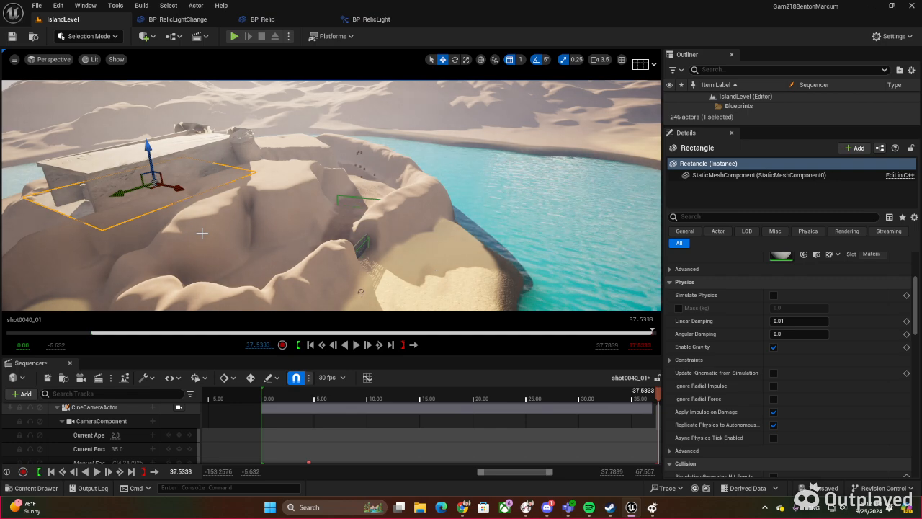
pyautogui.scroll(1, 109, 210)
pyautogui.press('w')
pyautogui.moveTo(109, 210); pyautogui.dragTo(464, 211, button='right')
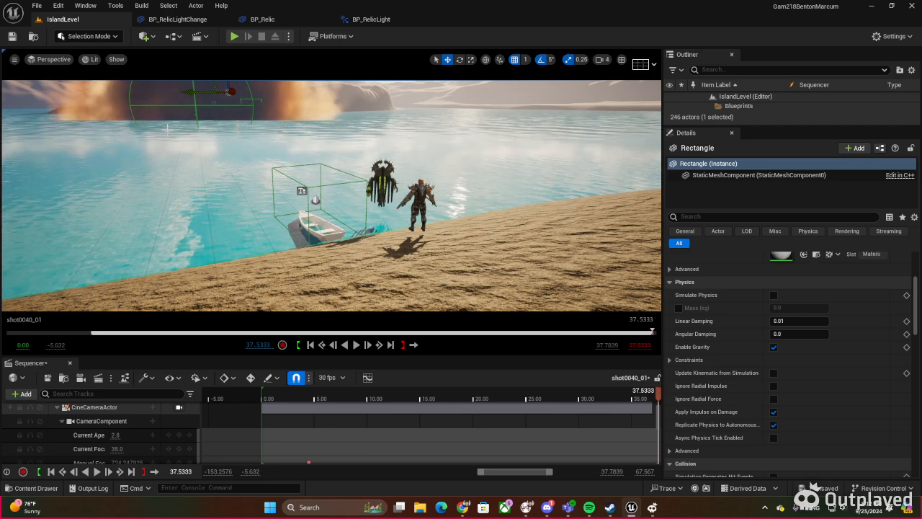
pyautogui.moveTo(465, 209); pyautogui.dragTo(501, 203, button='right')
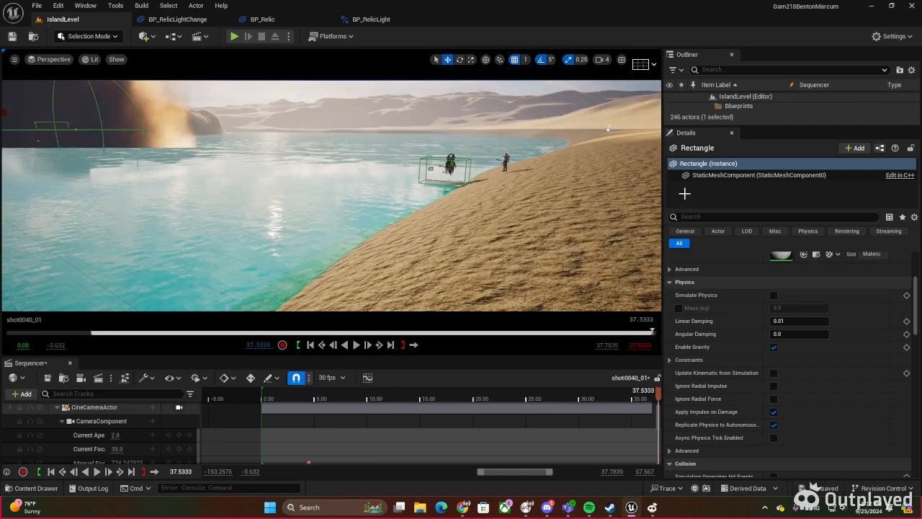